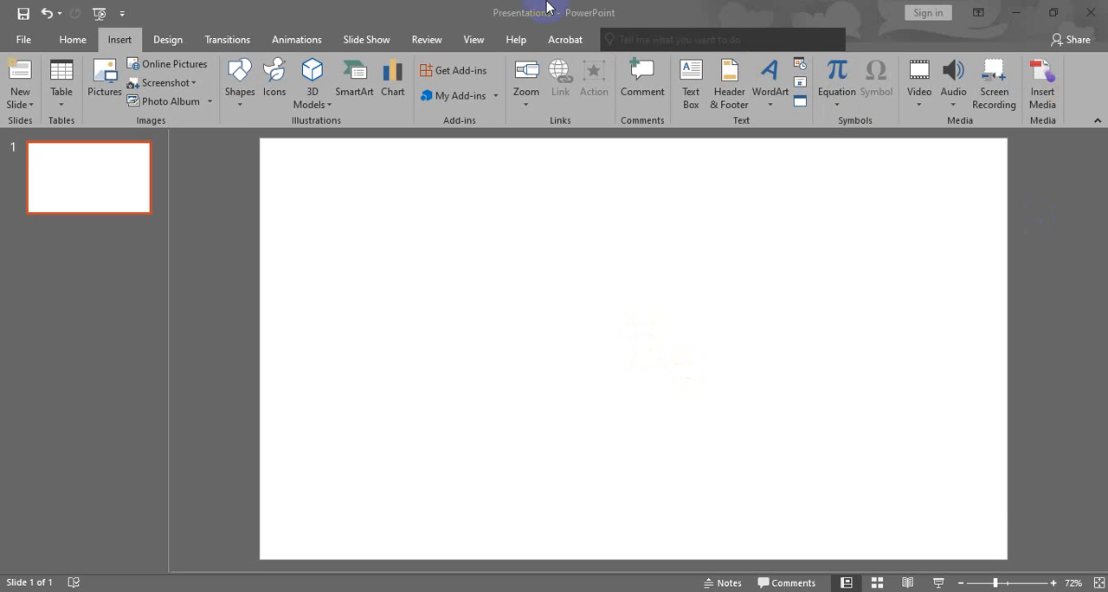
Start inserting a picture from the computer and browse to the Personal > Image folder on drive F:.
left_click(76, 41)
left_click(119, 40)
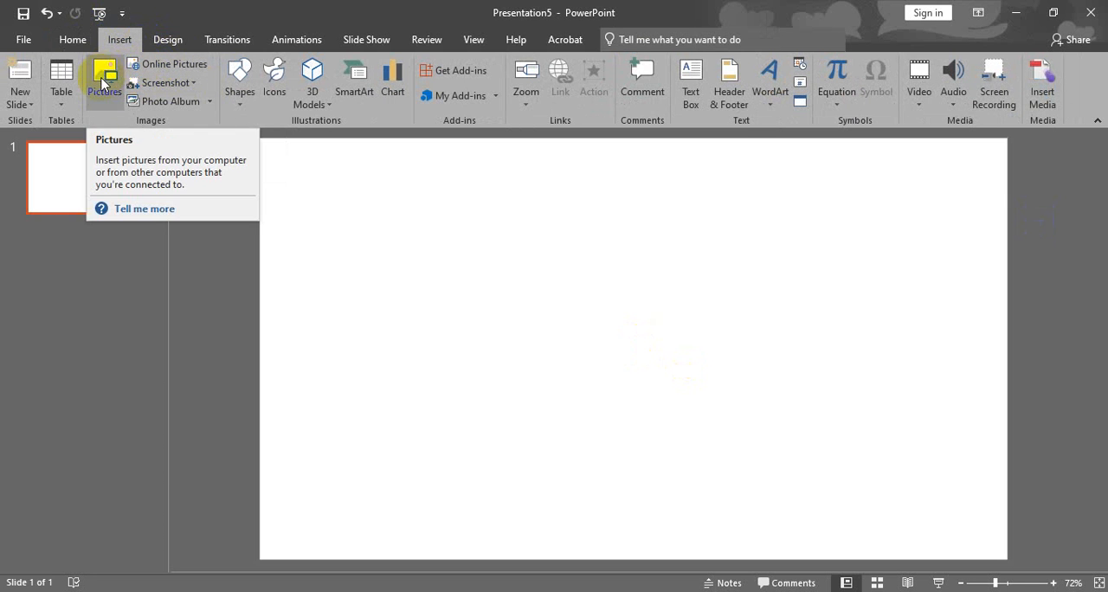
left_click(105, 76)
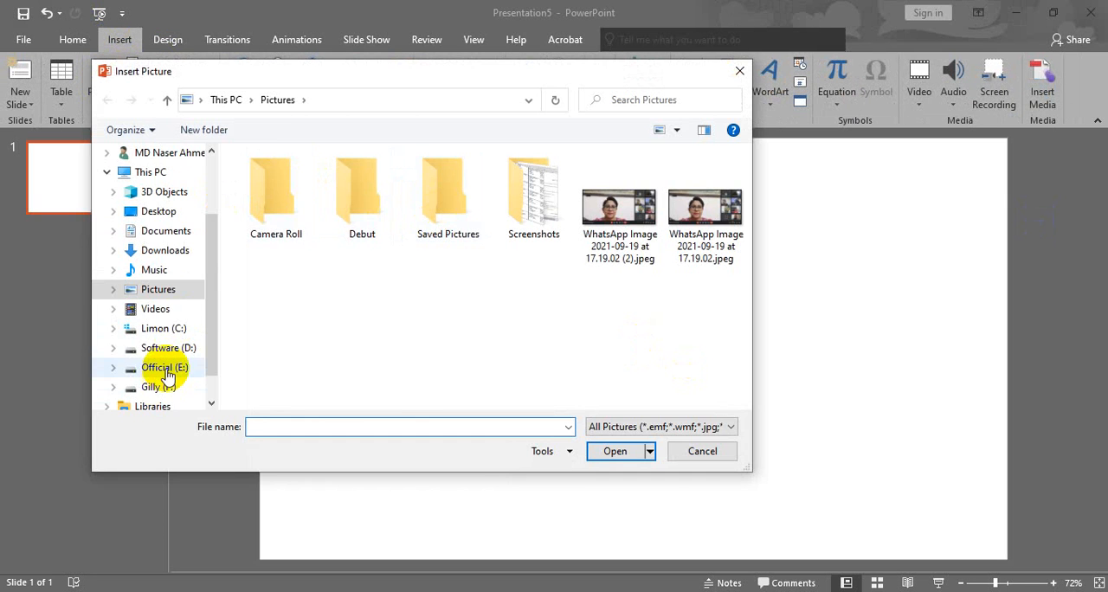
left_click(155, 367)
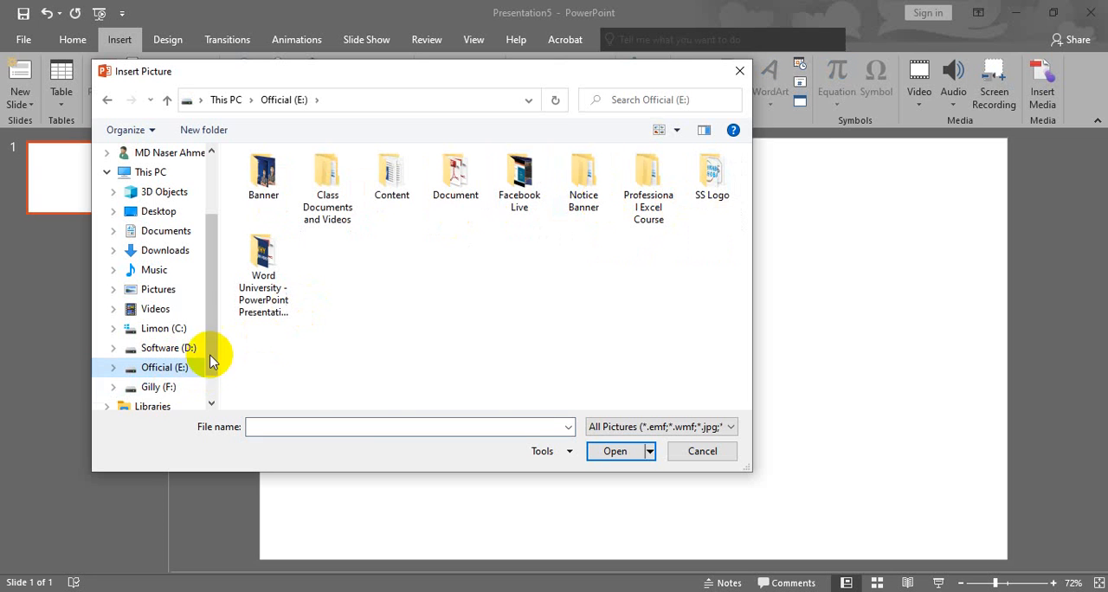
left_click(158, 387)
scroll(605, 294, "down", 3)
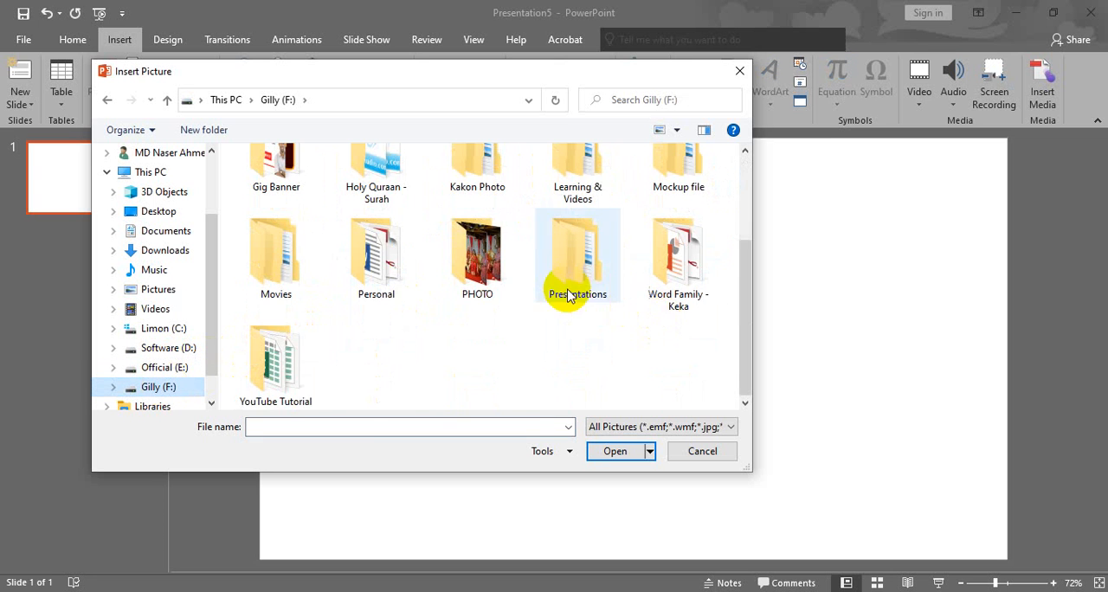
scroll(606, 277, "up", 3)
scroll(586, 301, "down", 1)
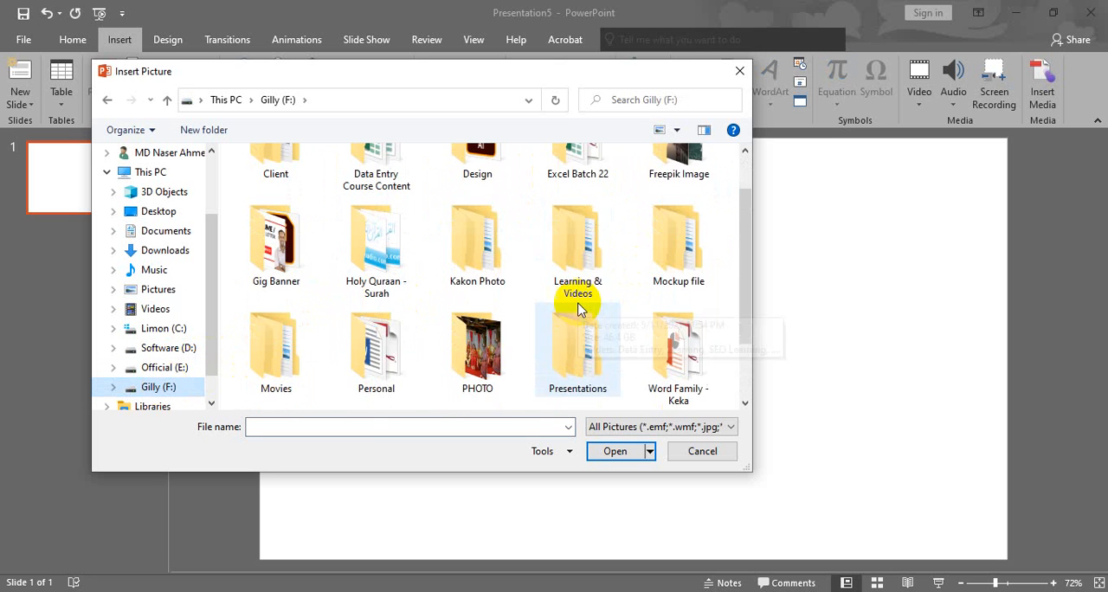
scroll(571, 368, "down", 2)
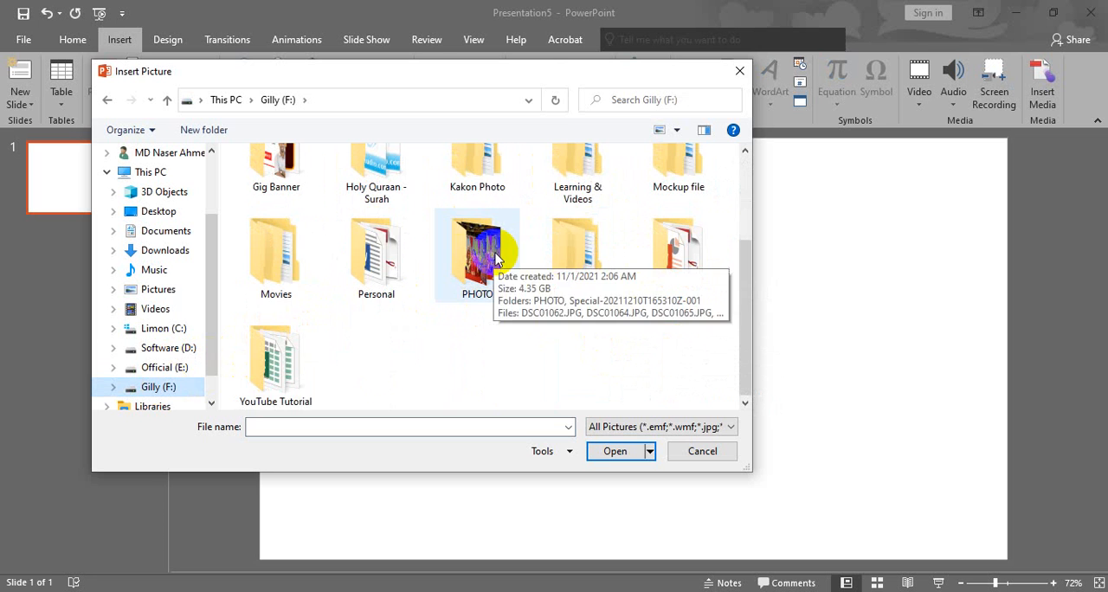
left_click(364, 247)
double_click(364, 247)
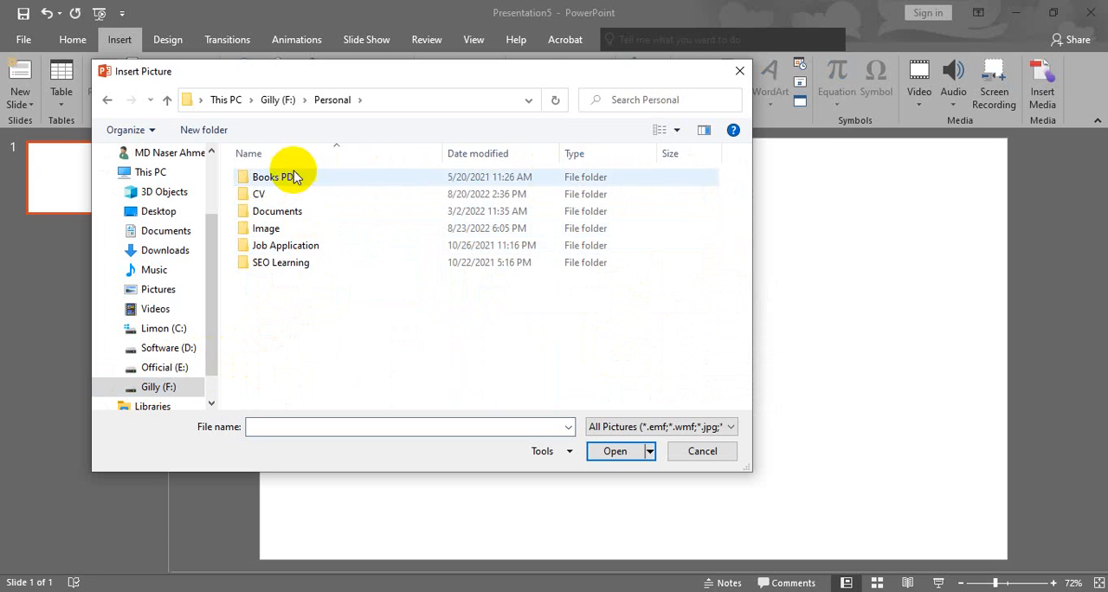
double_click(276, 230)
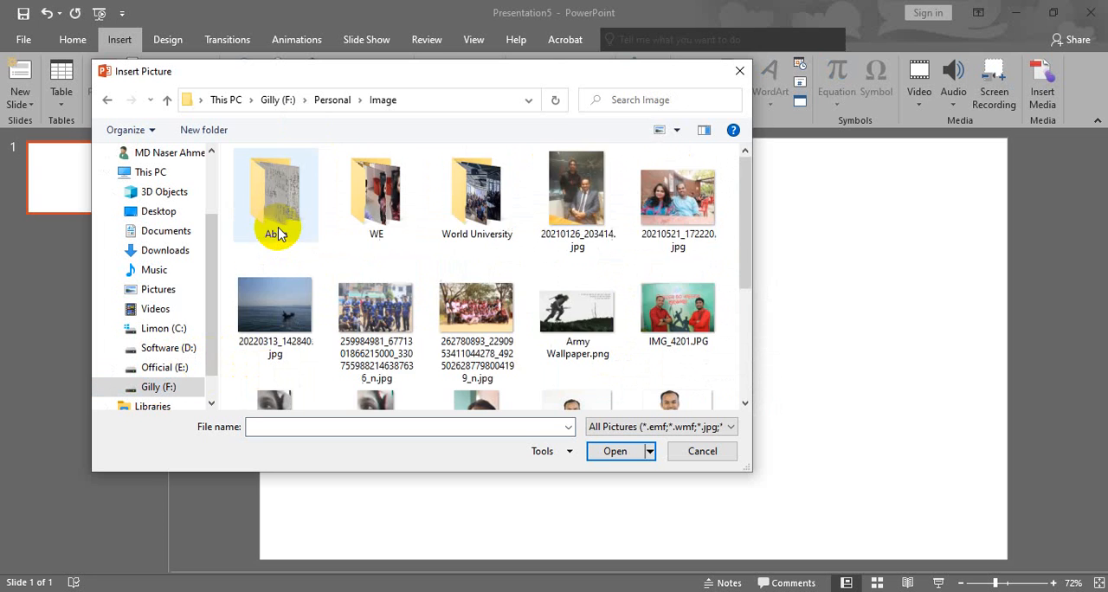
Insert the picture Army Wallpaper.png onto the blank slide.
scroll(523, 327, "down", 3)
scroll(523, 327, "up", 3)
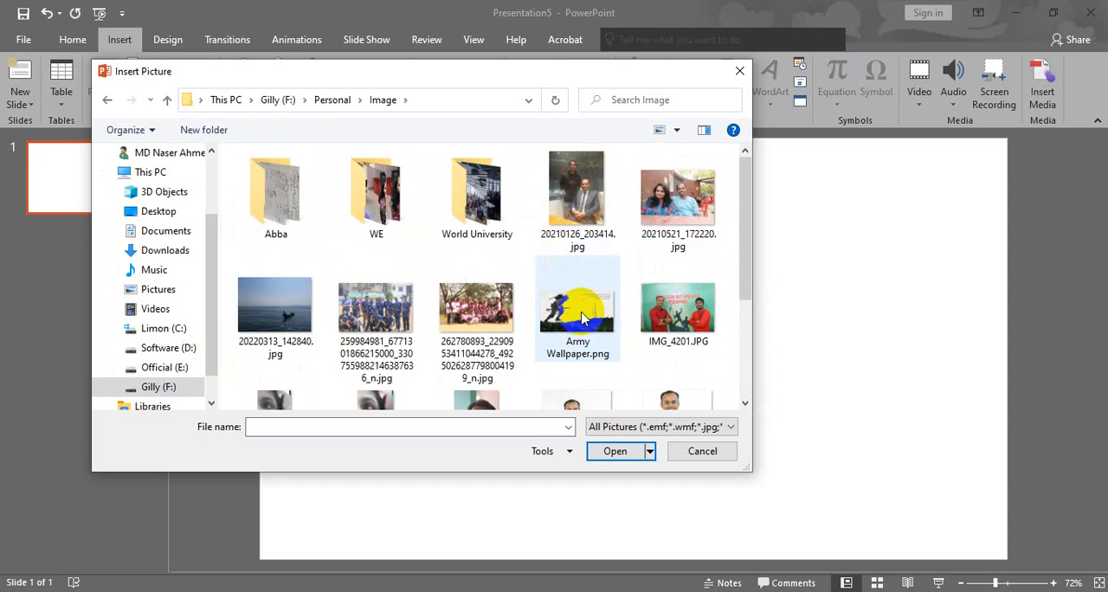
left_click(570, 306)
double_click(570, 305)
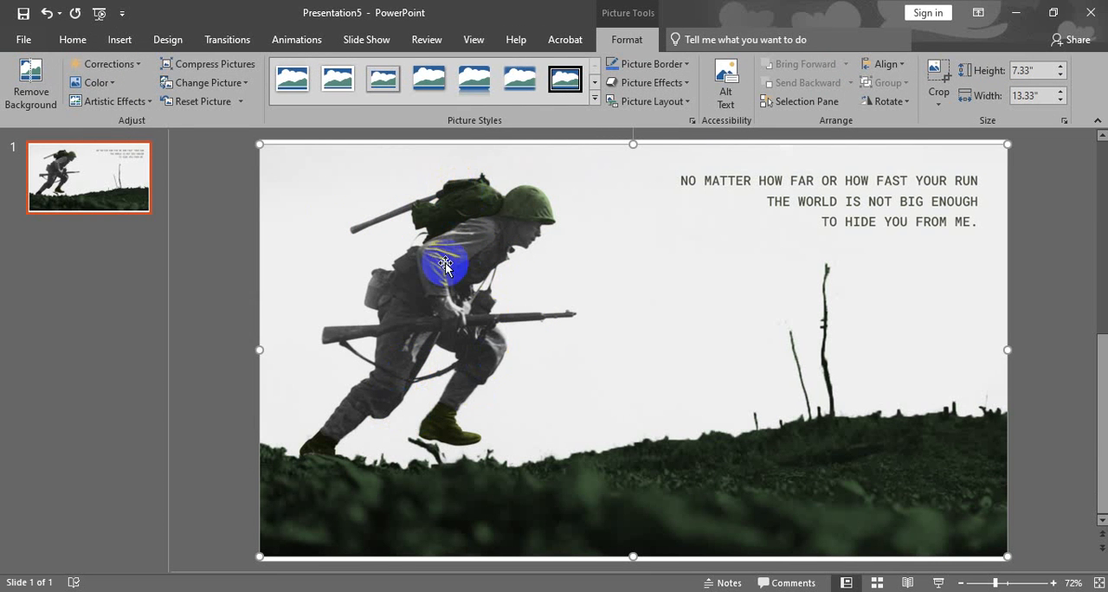
Duplicate the picture slide by pasting a copy of it, and return to slide 1.
left_click(118, 189)
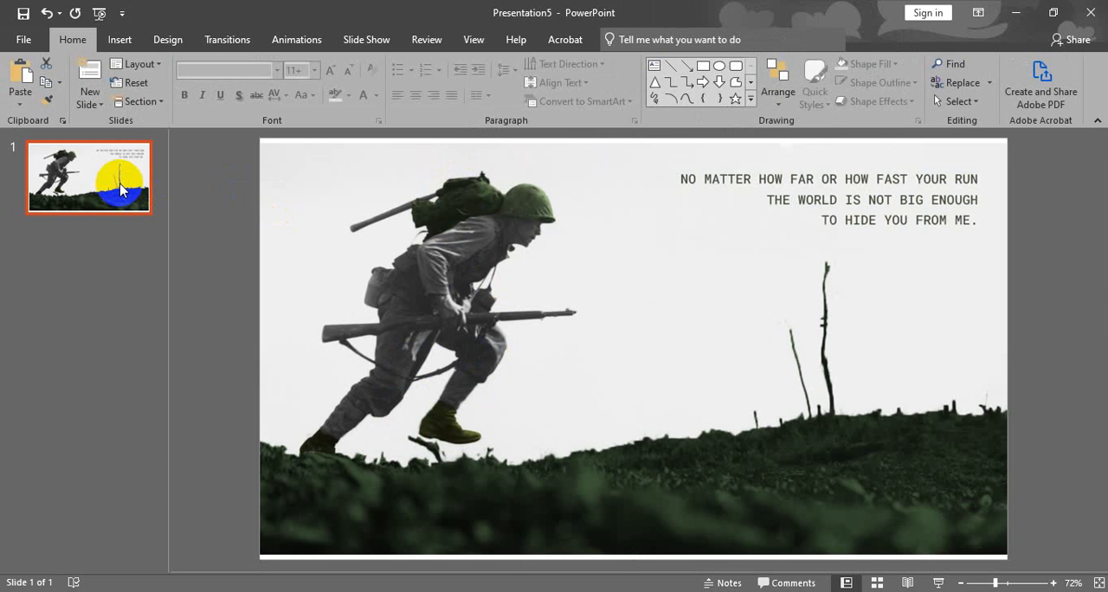
key("ctrl+v")
left_click(130, 191)
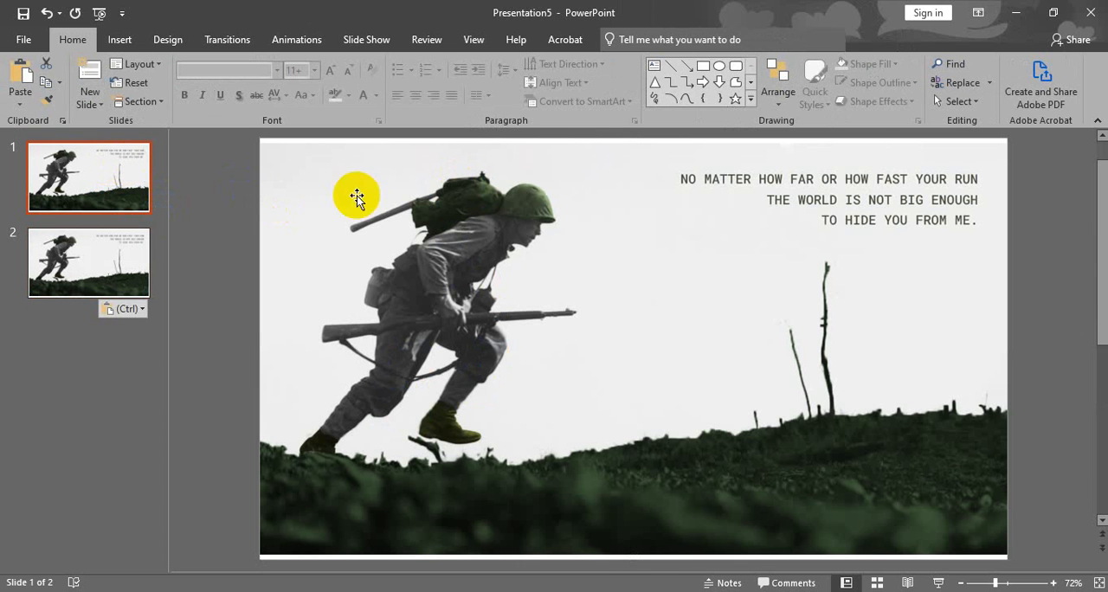
Try removing the background of the picture on slide 1 with the automatically detected area, and undo it.
left_click(436, 244)
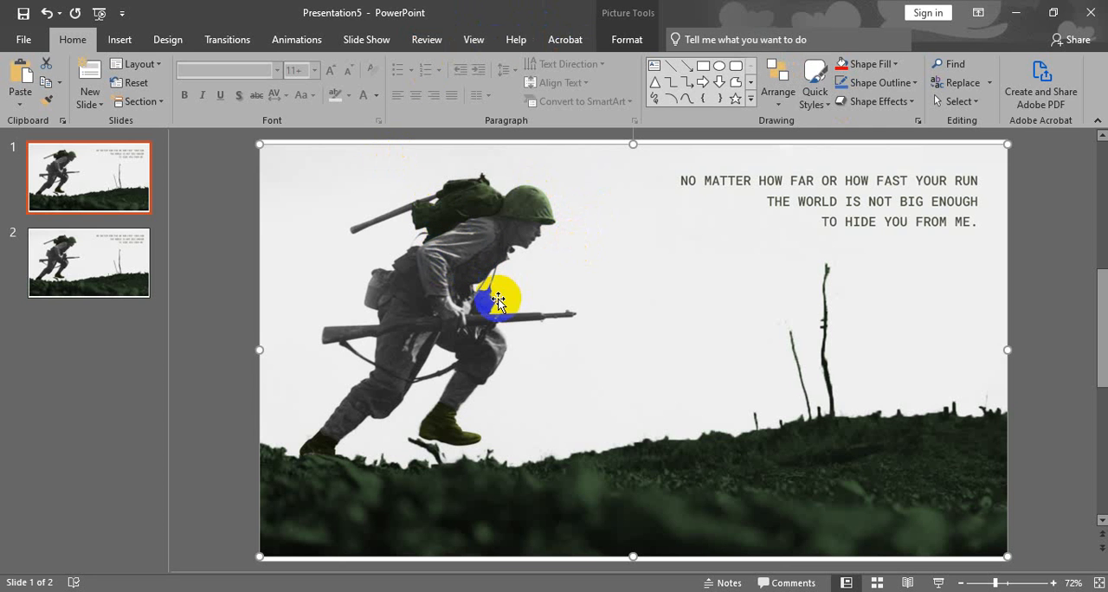
left_click(623, 36)
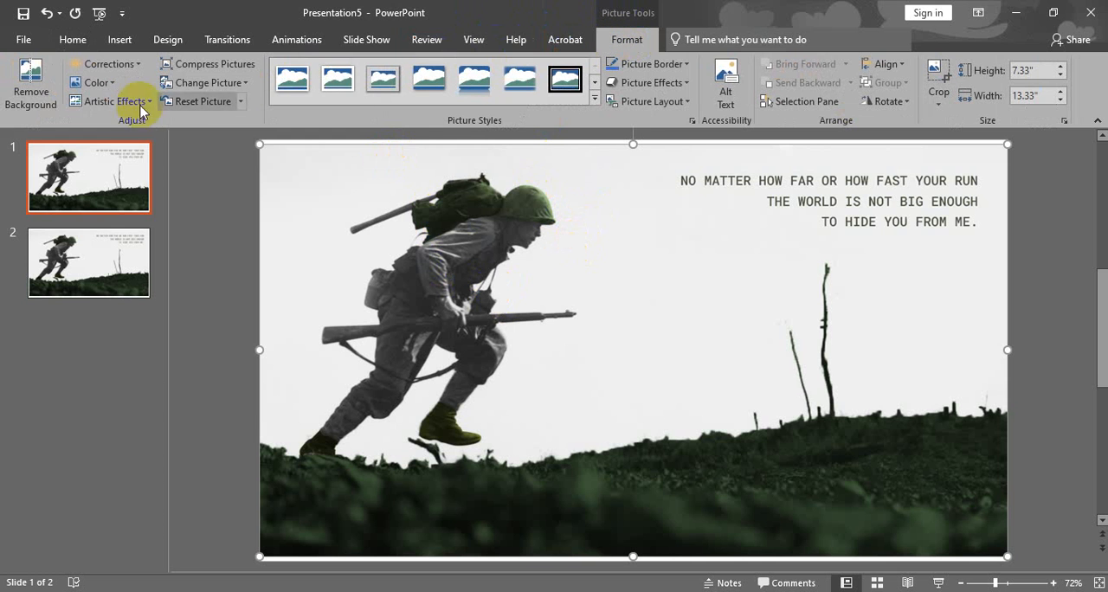
left_click(31, 97)
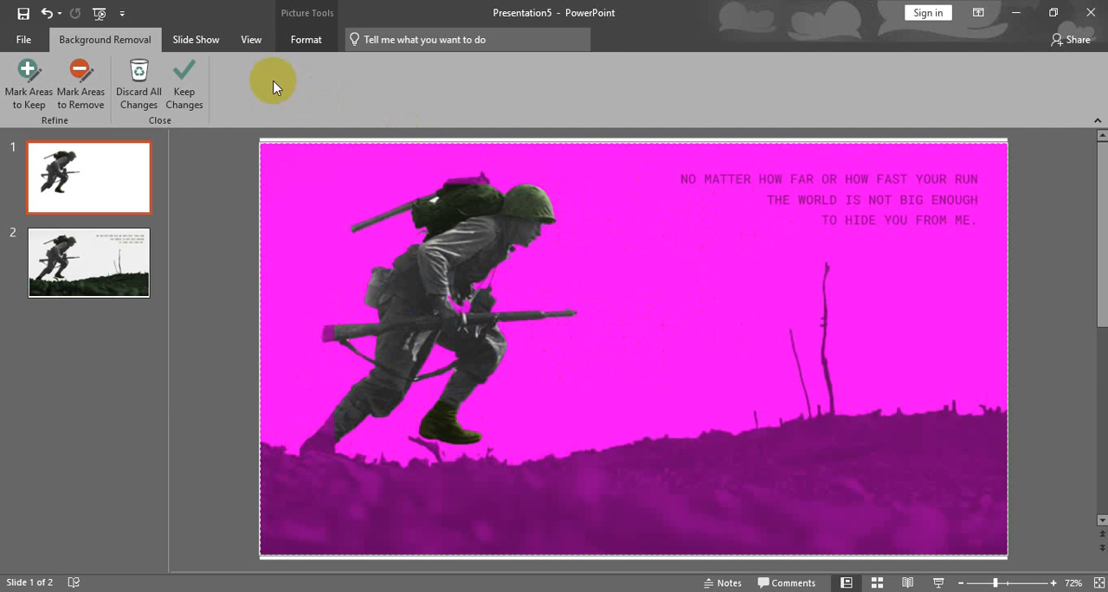
left_click(183, 74)
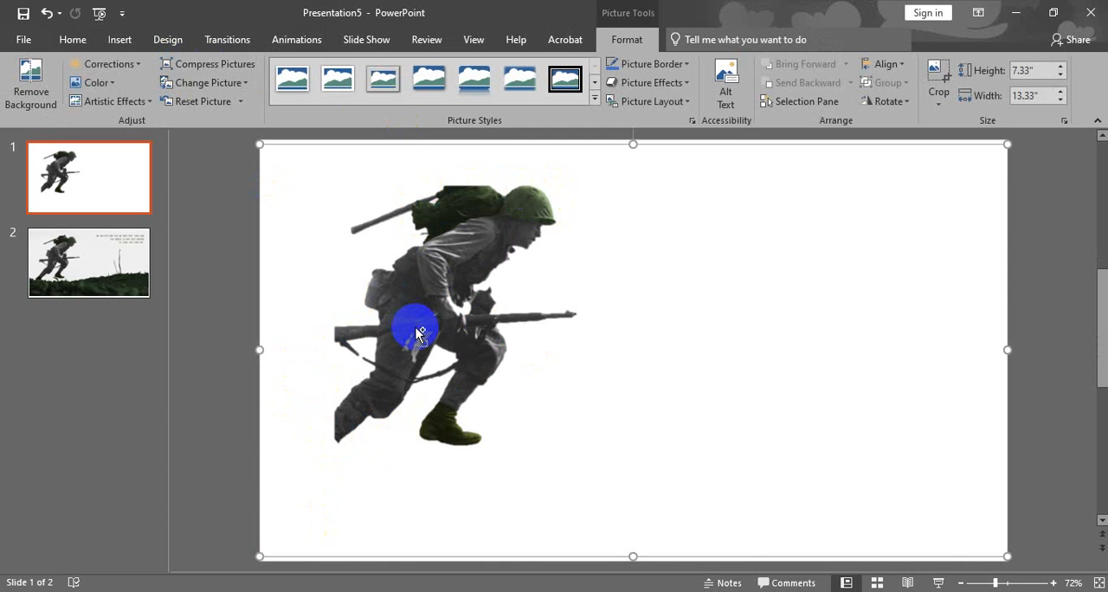
key("ctrl+z")
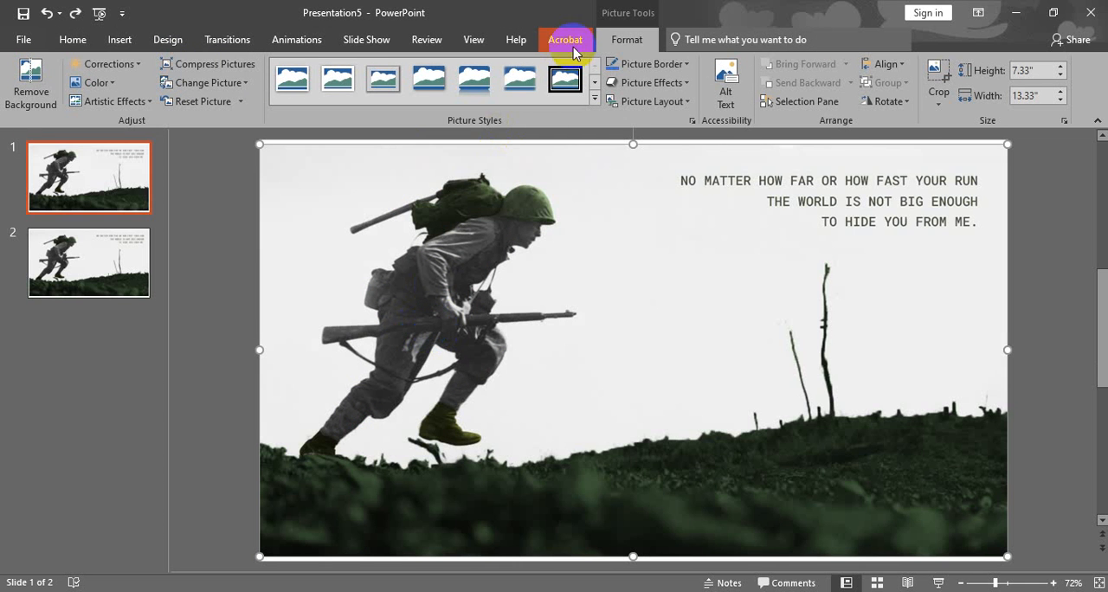
Start background removal on the picture again and mark the rifle stock, rear foot and backpack as areas to keep.
left_click(31, 82)
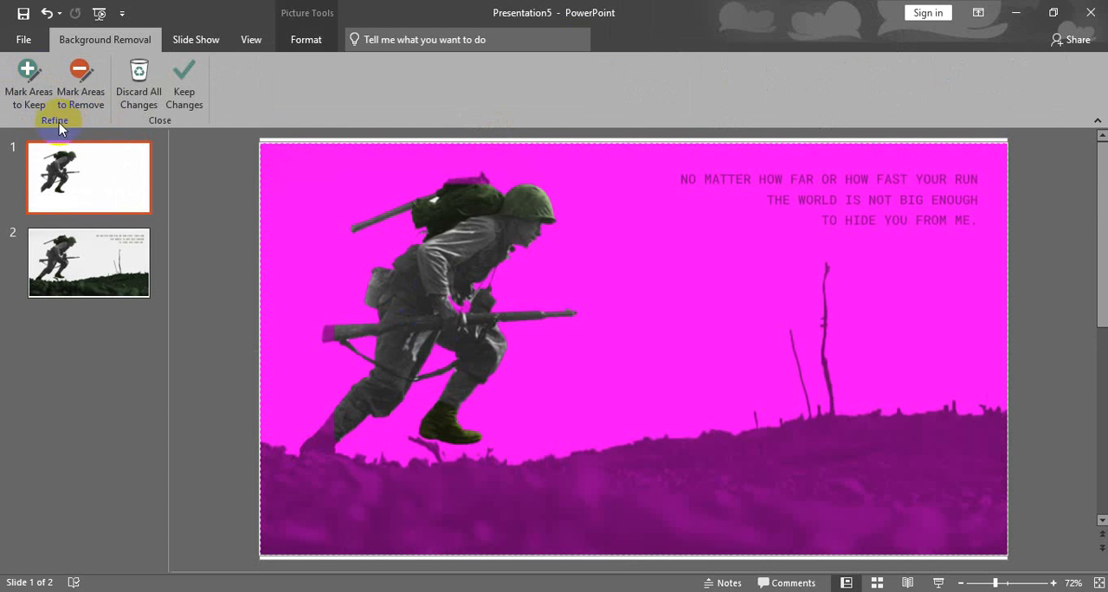
left_click(39, 108)
left_click(29, 71)
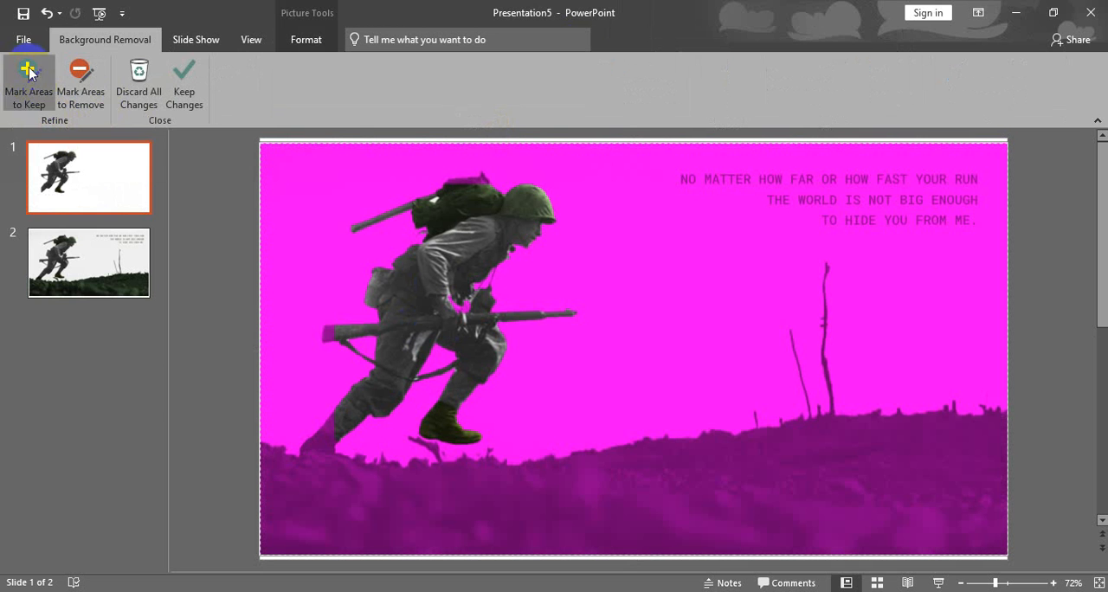
left_click_drag(350, 323, 349, 325)
mouse_move(329, 414)
left_mouse_down()
mouse_move(297, 440)
mouse_move(343, 413)
mouse_move(316, 444)
left_mouse_up()
mouse_move(454, 234)
left_mouse_down()
mouse_move(471, 214)
mouse_move(437, 196)
mouse_move(495, 194)
left_mouse_up()
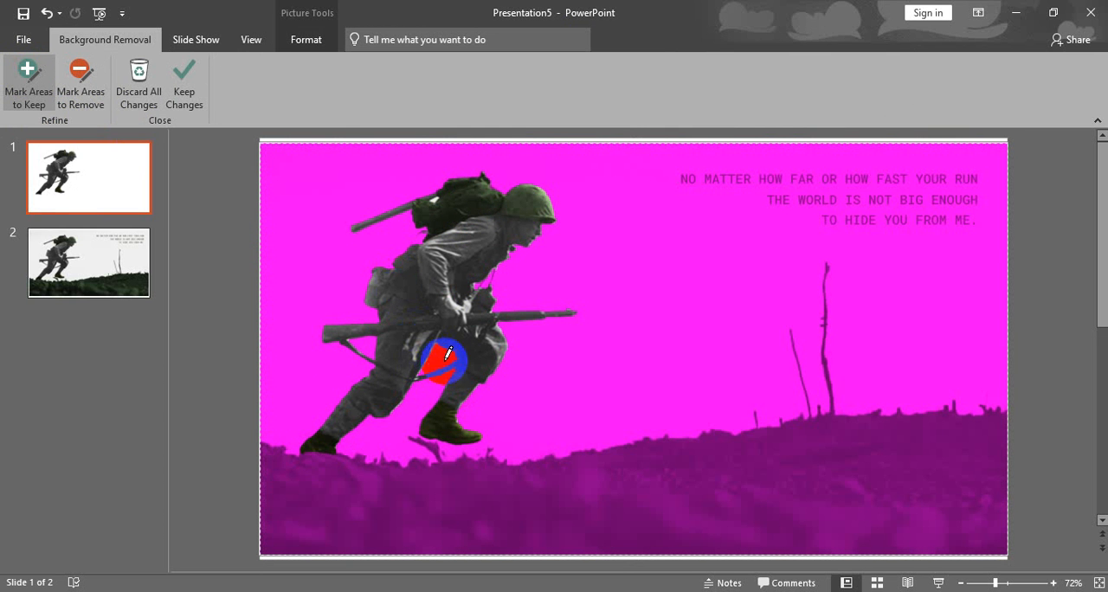
Mark the light patches around the backpack as areas to remove, re-marking part of the pack as an area to keep.
left_click(81, 76)
left_click_drag(433, 212, 486, 192)
left_click(80, 98)
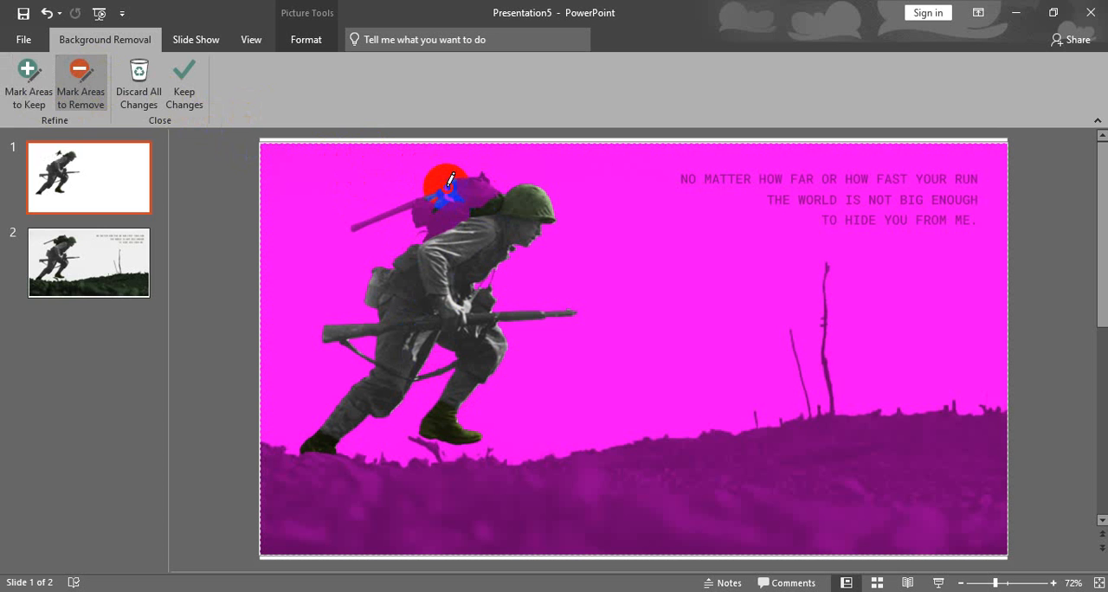
left_click(28, 87)
mouse_move(447, 192)
left_mouse_down()
mouse_move(476, 183)
mouse_move(374, 212)
mouse_move(421, 202)
mouse_move(436, 173)
left_mouse_up()
left_click(80, 82)
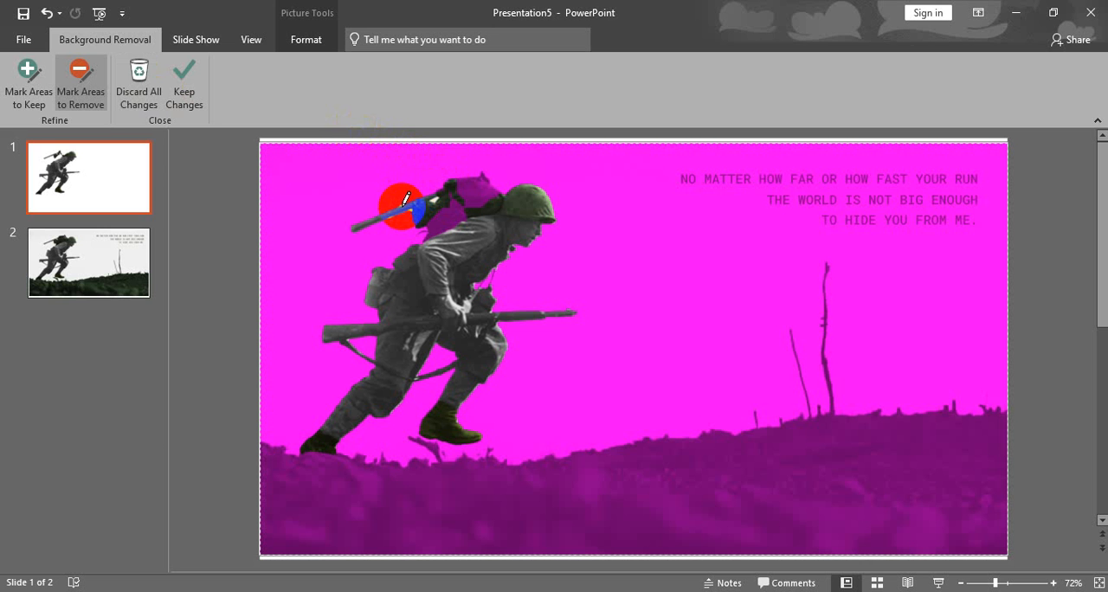
mouse_move(401, 198)
left_mouse_down()
mouse_move(415, 178)
mouse_move(419, 200)
left_mouse_up()
Mark the remaining excluded parts of the soldier's backpack as areas to keep.
left_click(29, 82)
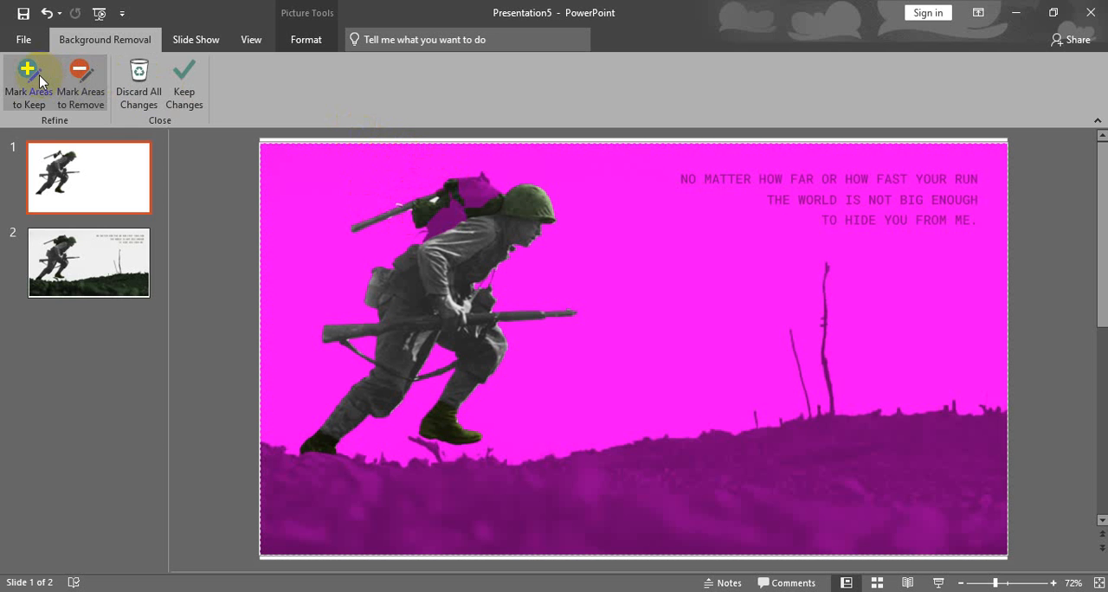
left_click(423, 175)
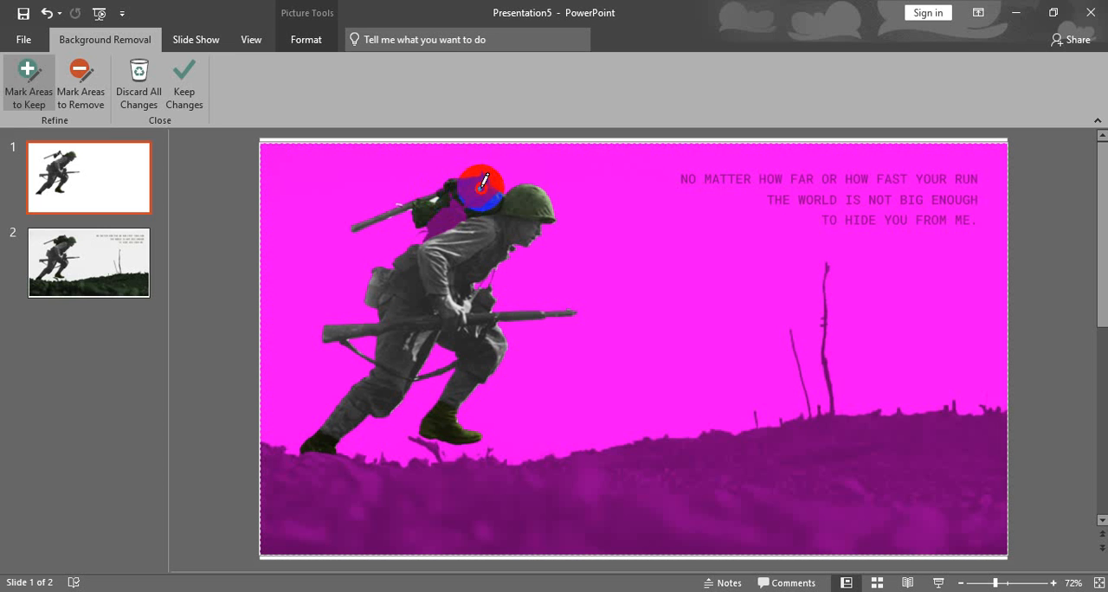
left_click_drag(465, 182, 486, 202)
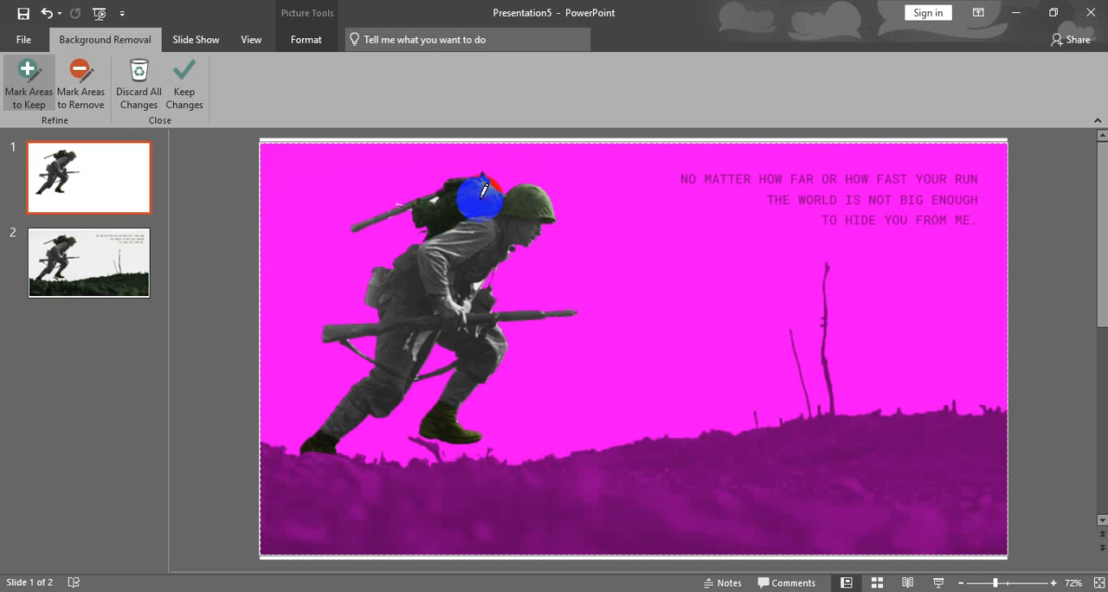
mouse_move(484, 187)
left_mouse_down()
mouse_move(385, 202)
mouse_move(415, 199)
mouse_move(366, 198)
mouse_move(354, 186)
left_mouse_up()
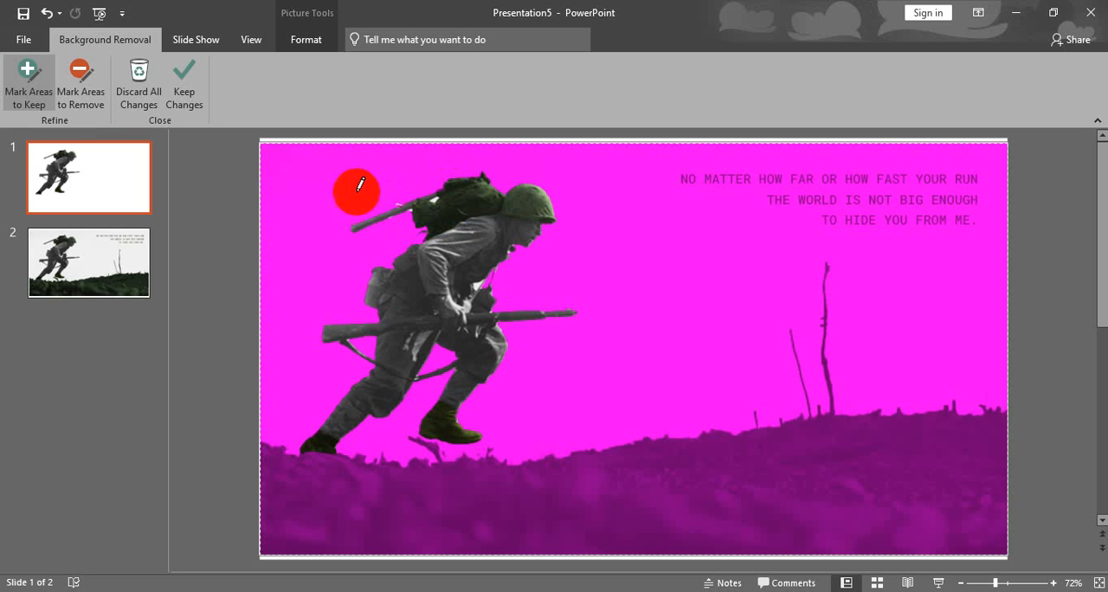
Mark the light sliver along the pole sticking out of the backpack as an area to remove.
left_click(74, 80)
left_click(392, 185)
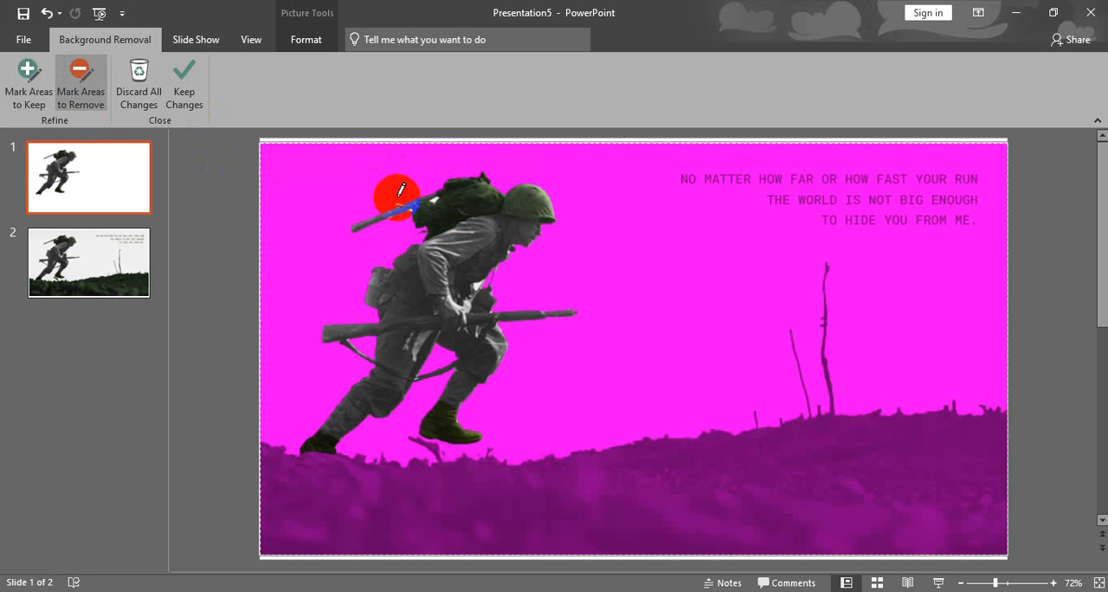
left_click_drag(401, 189, 412, 204)
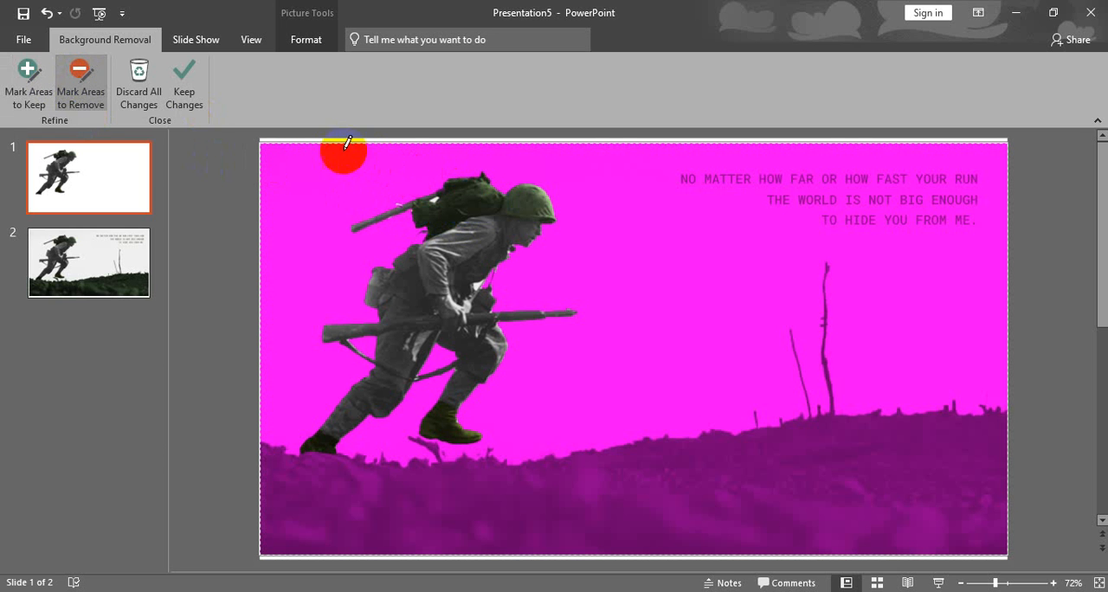
Finish marking areas to keep, accept the background removal, and shift the soldier cut-out slightly right on the slide.
left_click(31, 87)
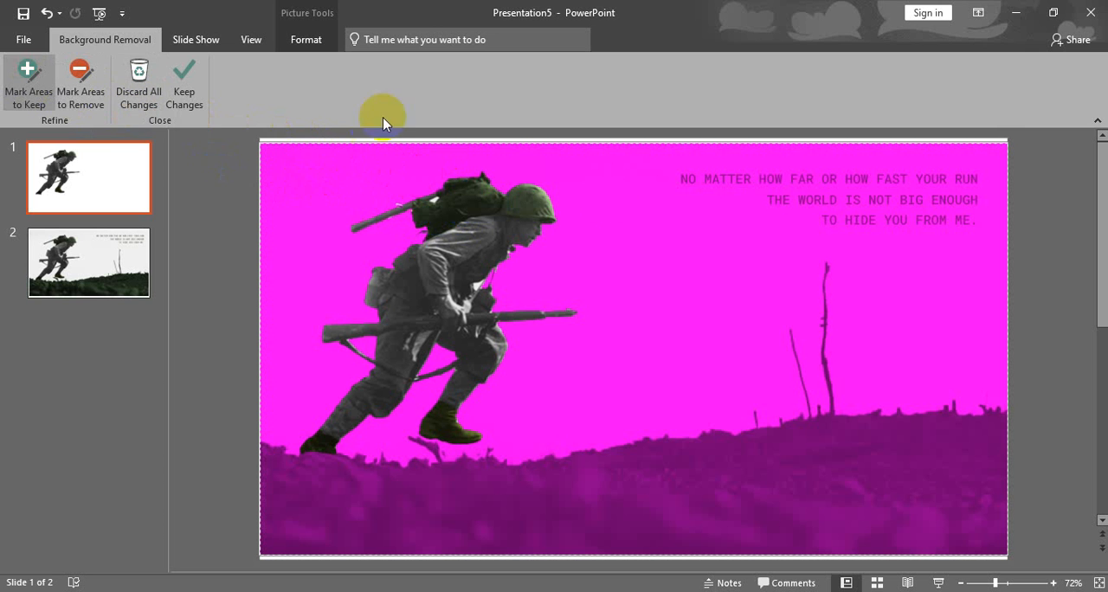
left_click_drag(564, 248, 540, 212)
left_click(304, 167)
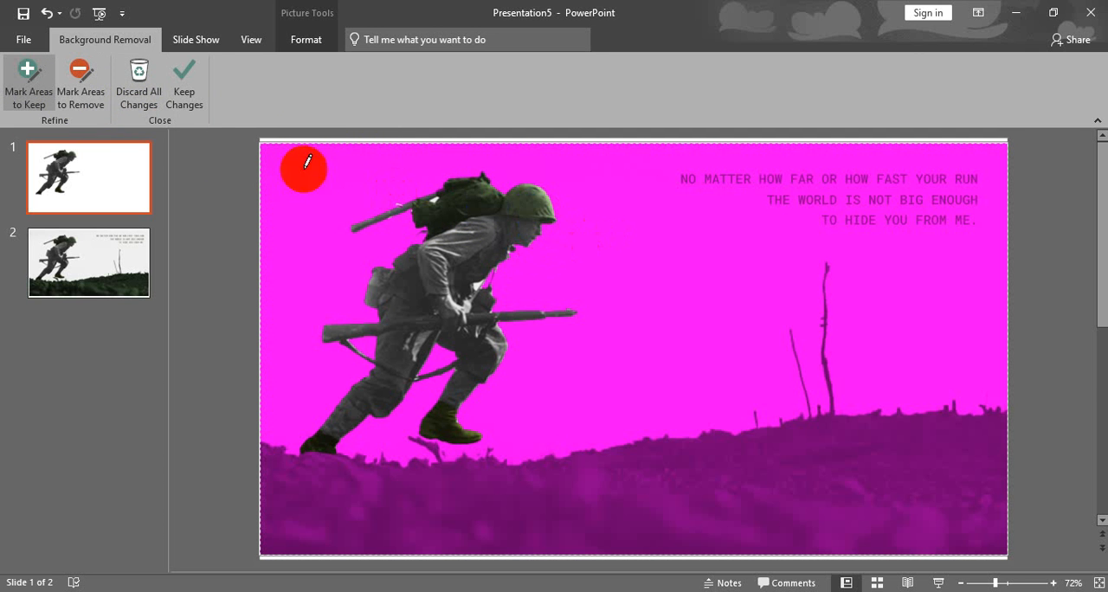
left_click(183, 87)
left_click_drag(466, 274, 514, 275)
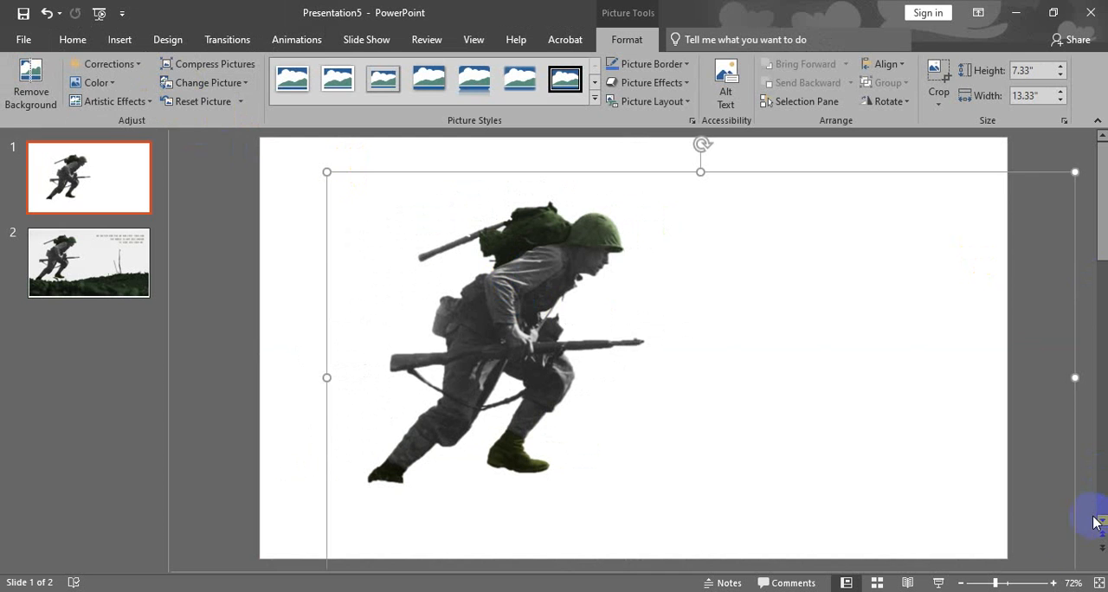
left_click(475, 276)
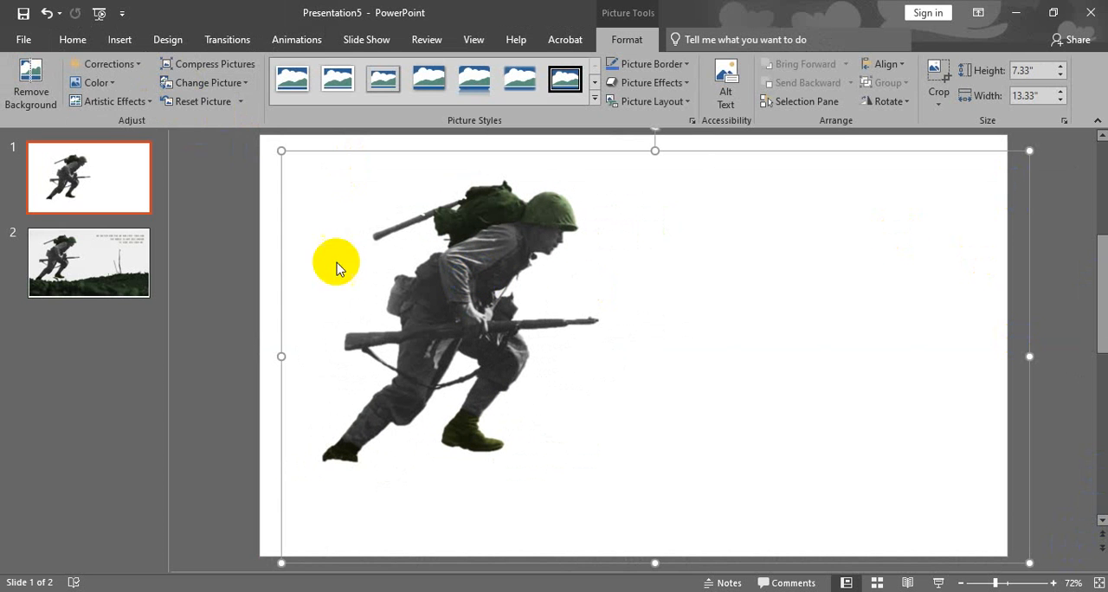
Sharpen the soldier cut-out by 25% and preview the brightness/contrast presets.
left_click(108, 64)
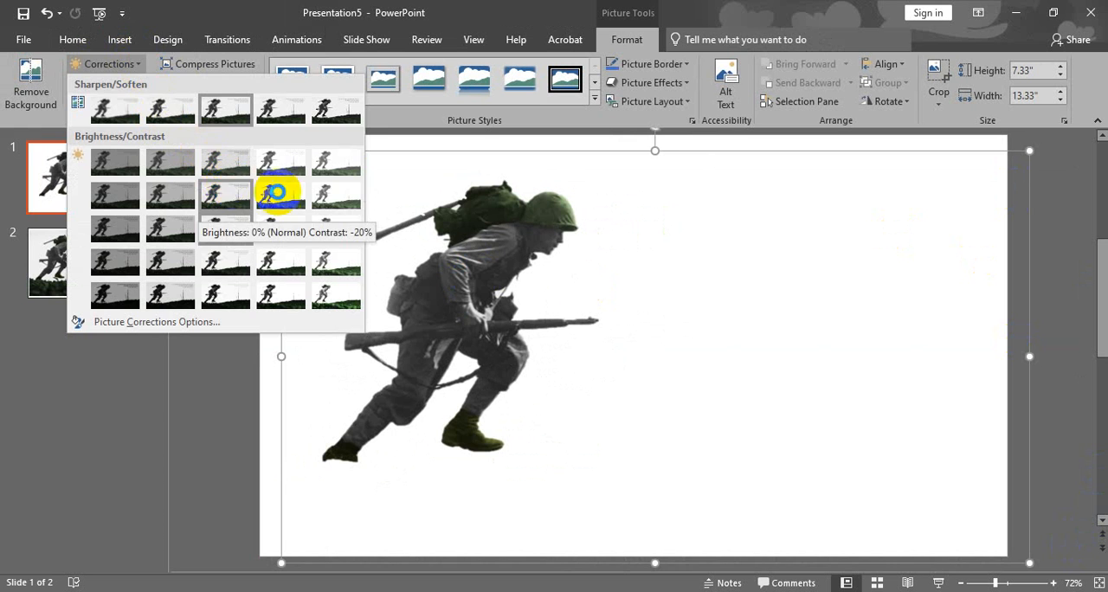
left_click(282, 110)
left_click(130, 66)
left_click(178, 189)
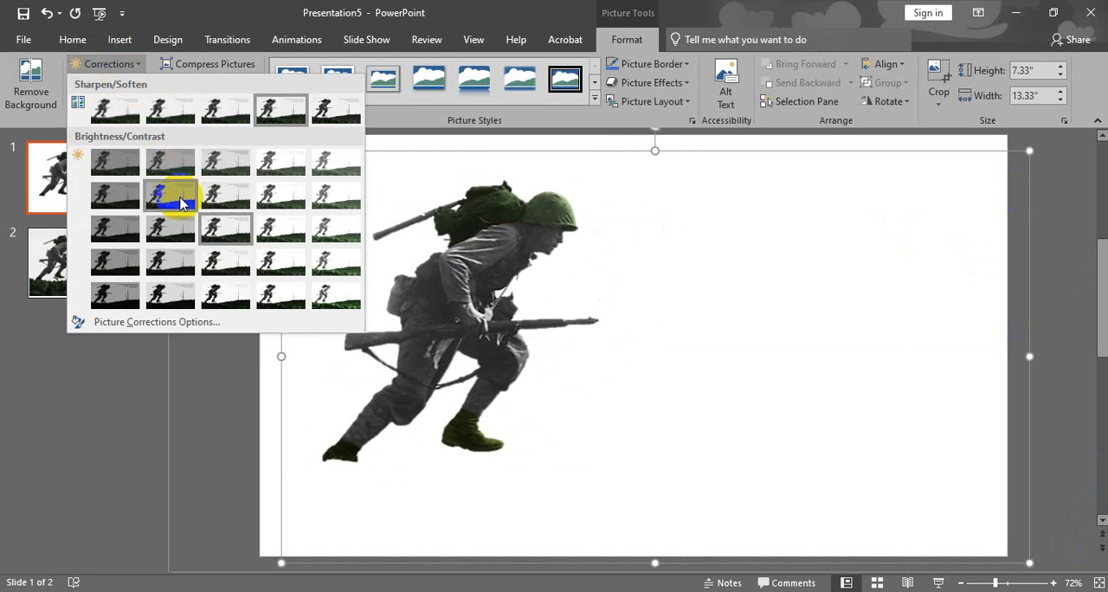
left_click(232, 204)
double_click(512, 248)
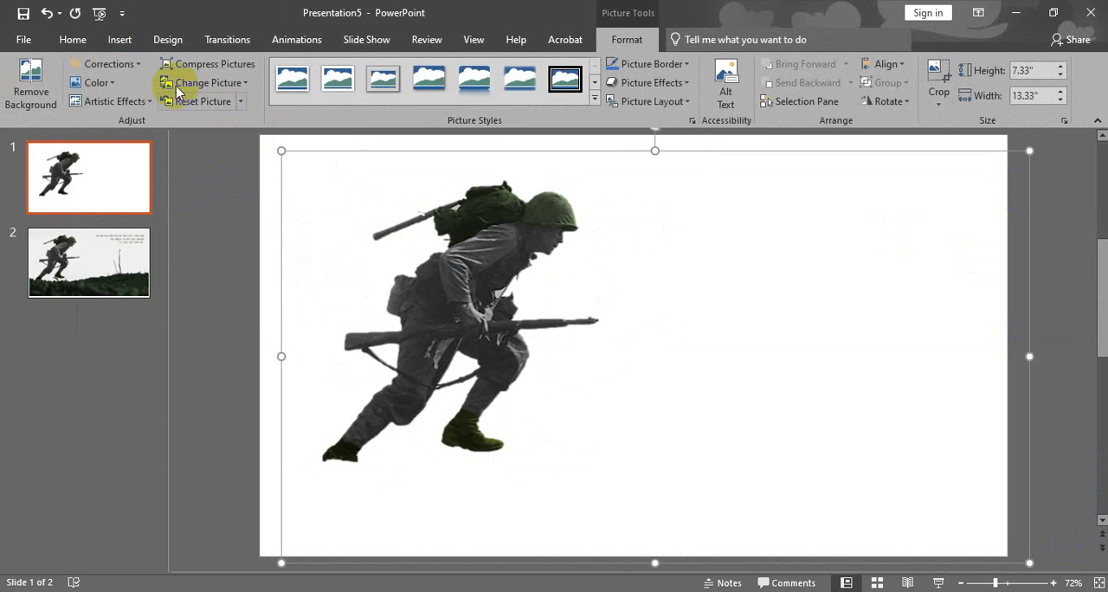
Try several brighter, darker and differently contrasted brightness/contrast presets on the soldier cut-out.
left_click(104, 64)
left_click(289, 228)
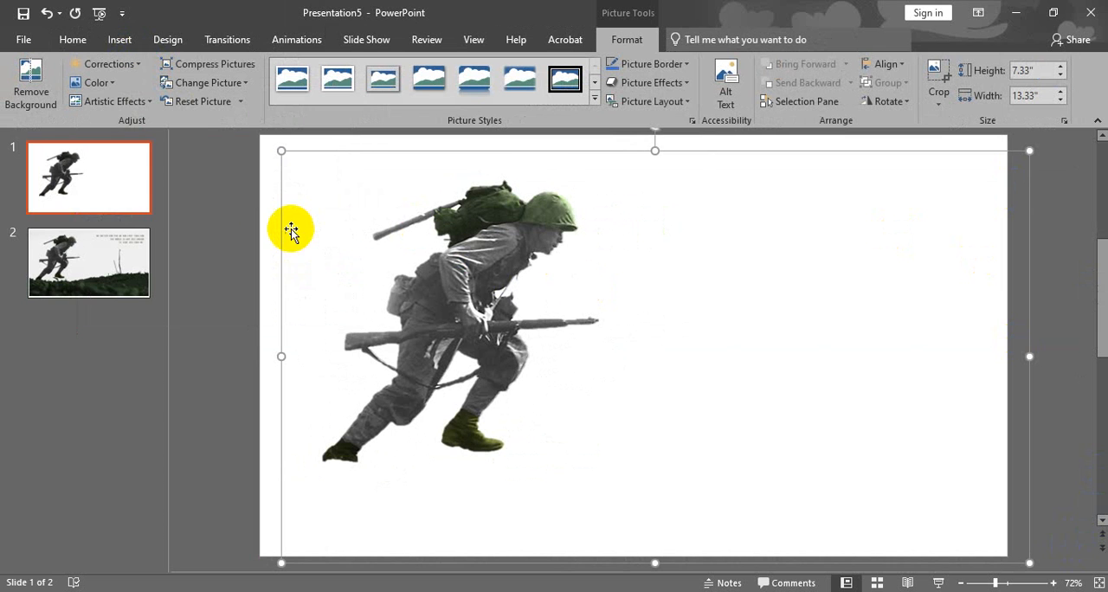
left_click(143, 70)
left_click(233, 275)
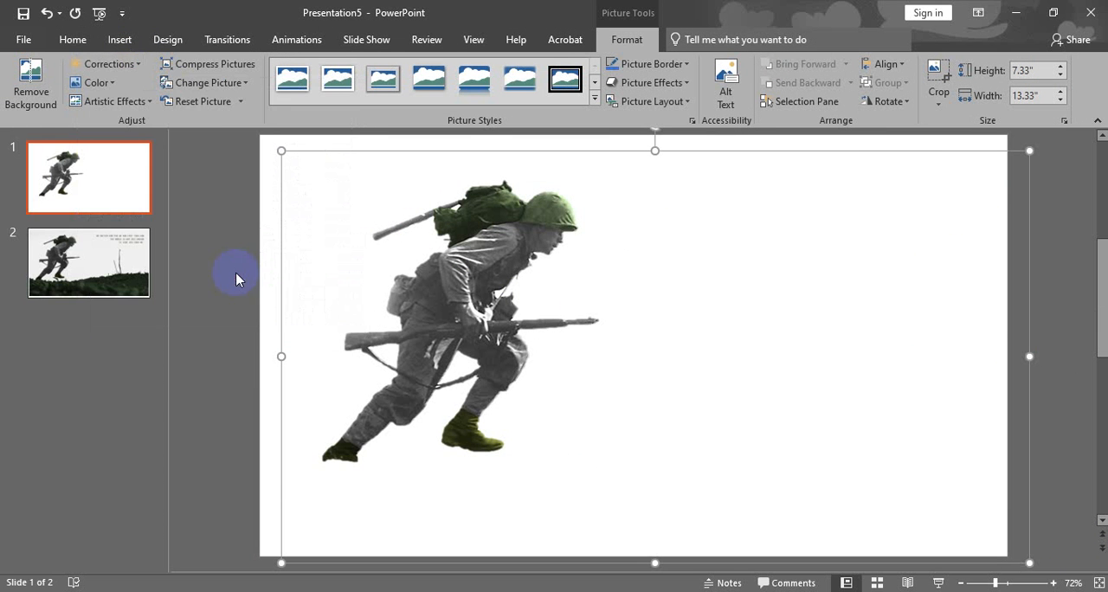
left_click(140, 69)
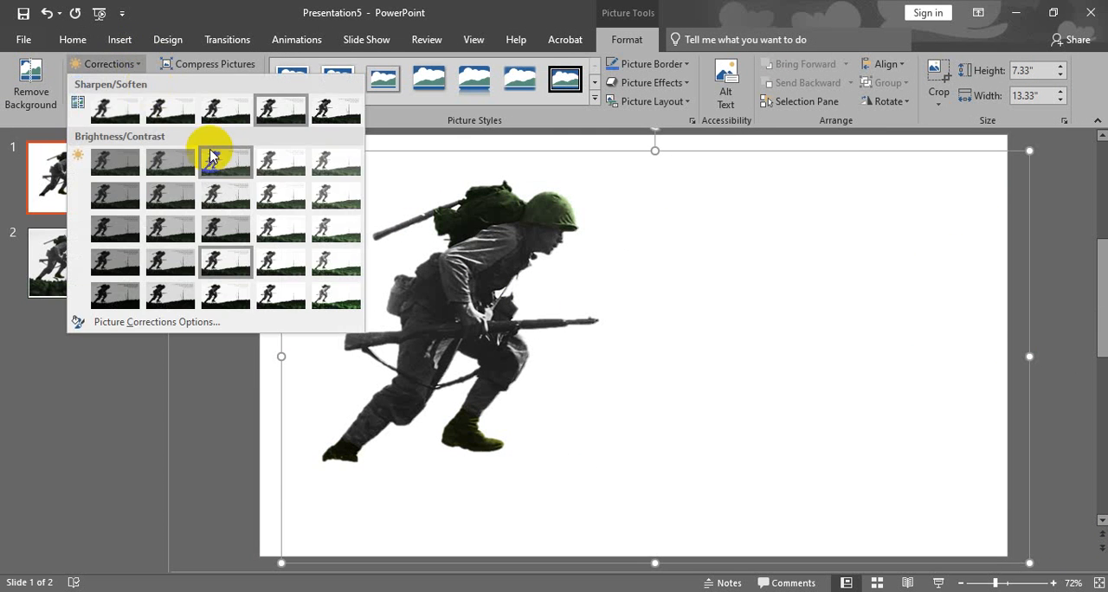
left_click(290, 204)
left_click(144, 73)
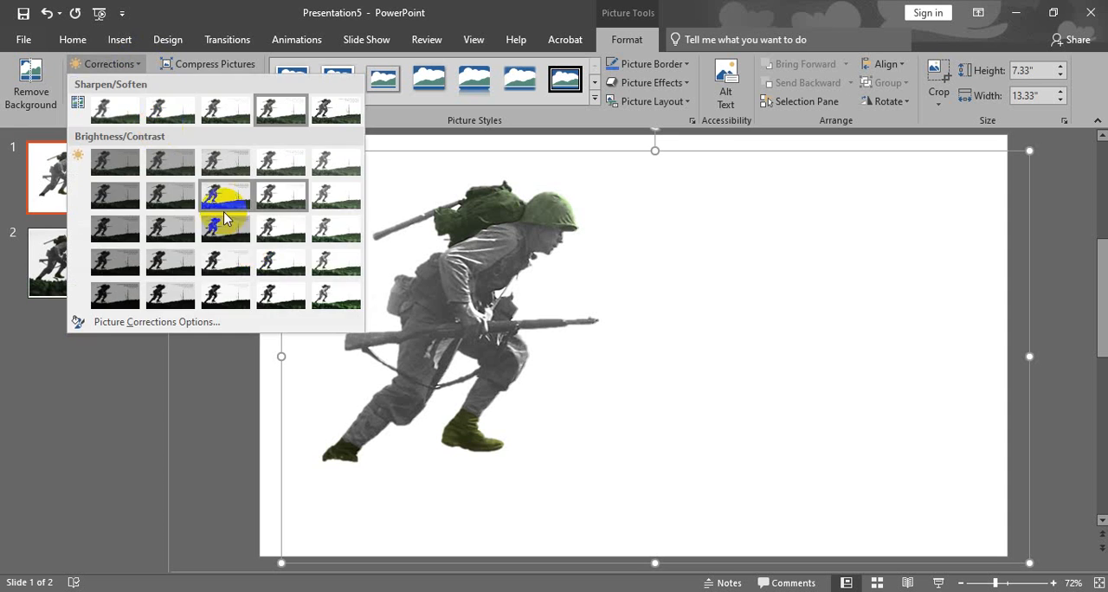
left_click(321, 292)
left_click(121, 67)
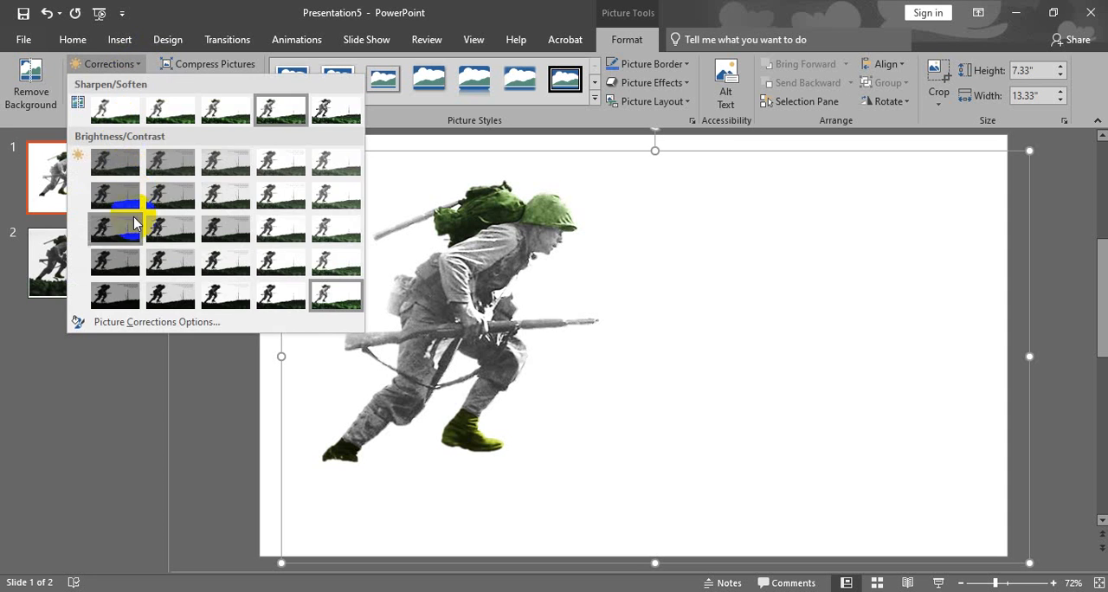
left_click(130, 239)
Apply the slightly darkened brightness/contrast preset with the lowest contrast to the soldier cut-out.
left_click(113, 64)
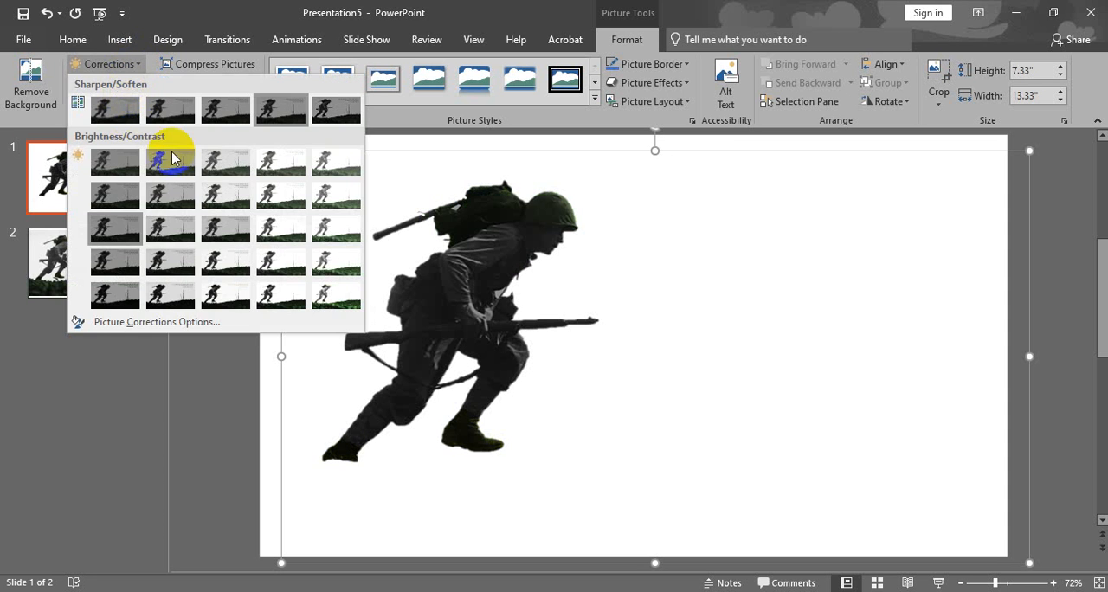
left_click(173, 157)
Try the dark gray, dark gold and light blue recolor variations on the soldier cut-out.
left_click(119, 85)
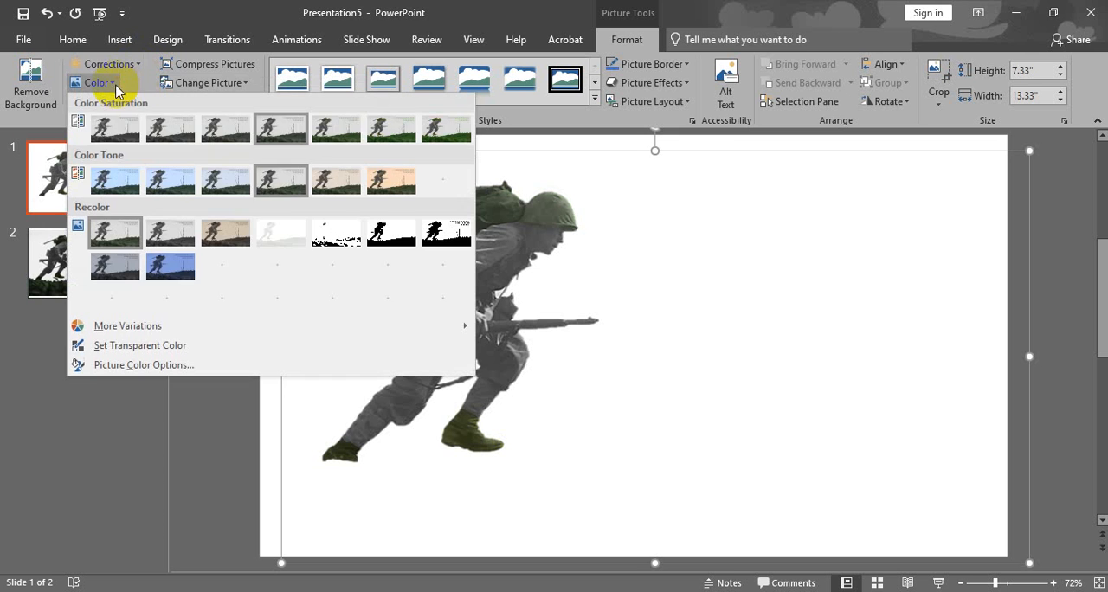
left_click(289, 259)
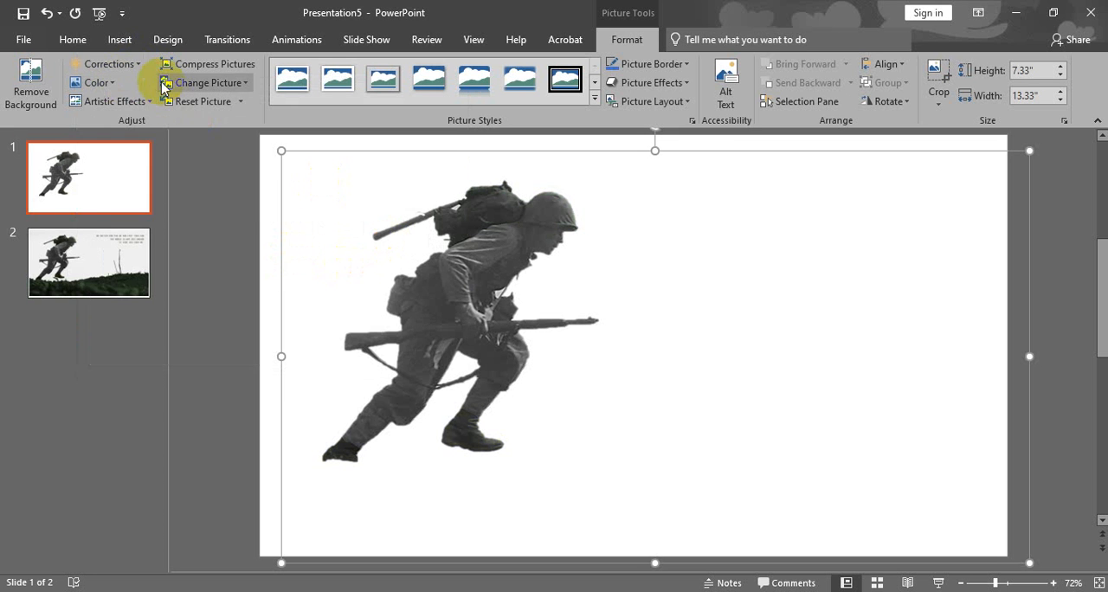
left_click(115, 83)
left_click(350, 261)
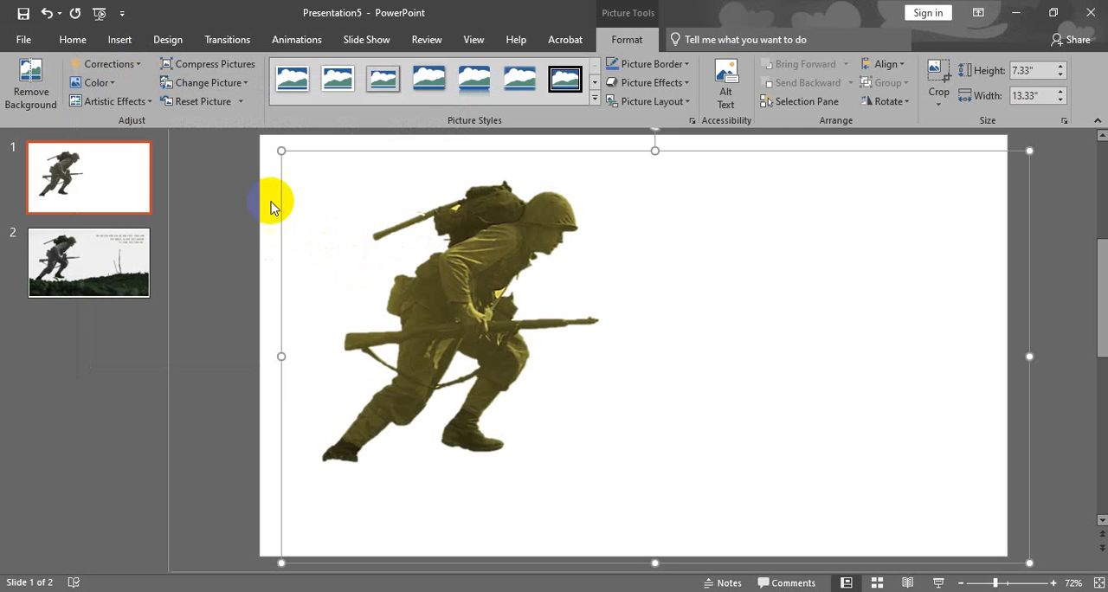
left_click(97, 84)
left_click(383, 289)
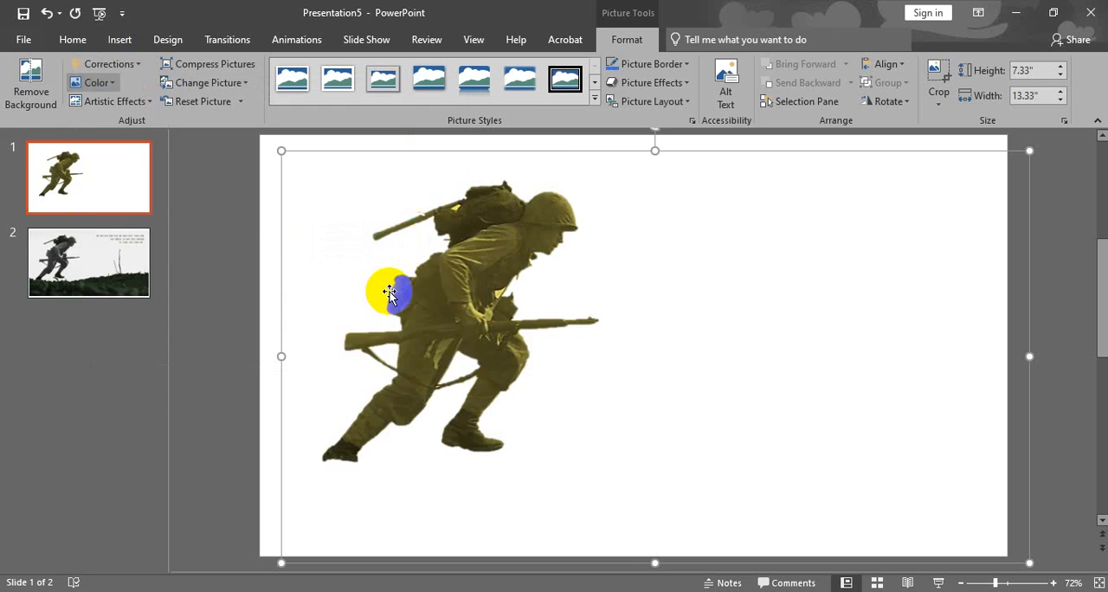
Recolor the soldier cut-out with the Grayscale variation.
left_click(97, 83)
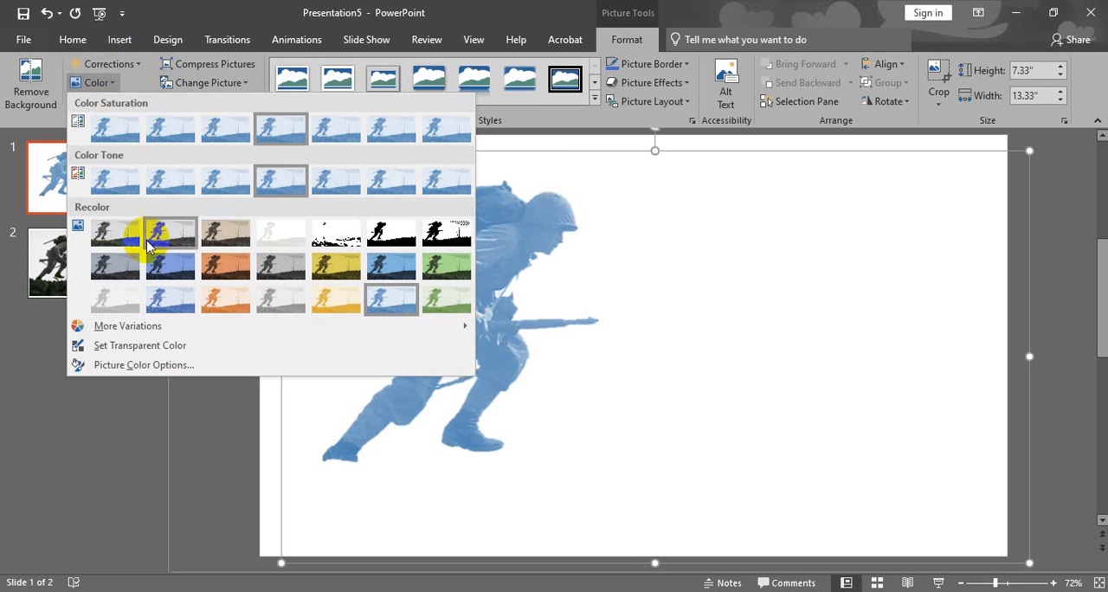
left_click(182, 240)
Try the Cement artistic effect on the soldier cut-out.
left_click(136, 102)
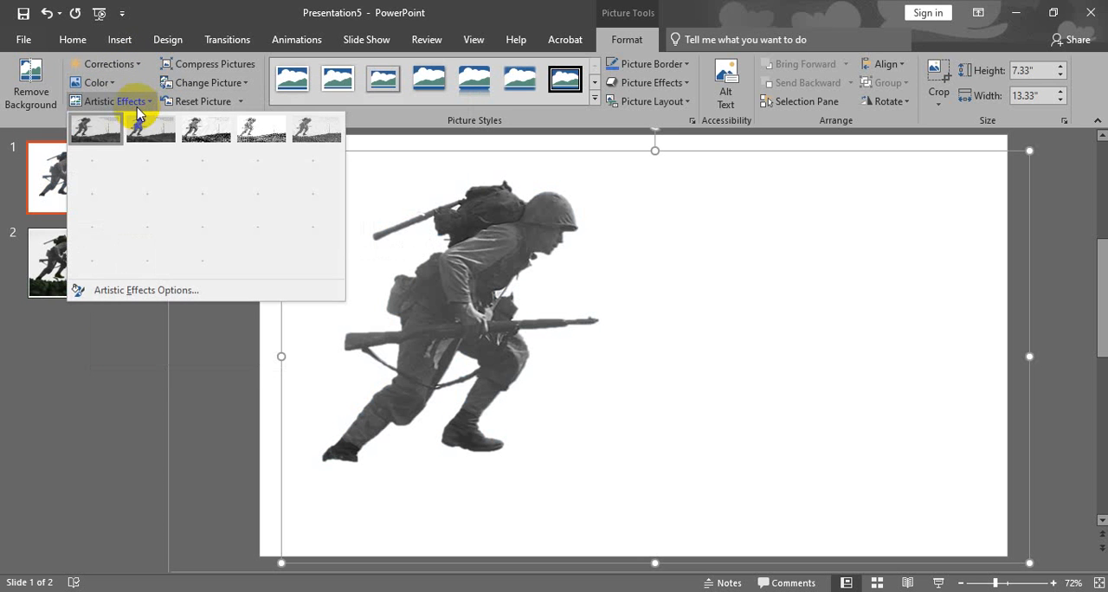
left_click(90, 224)
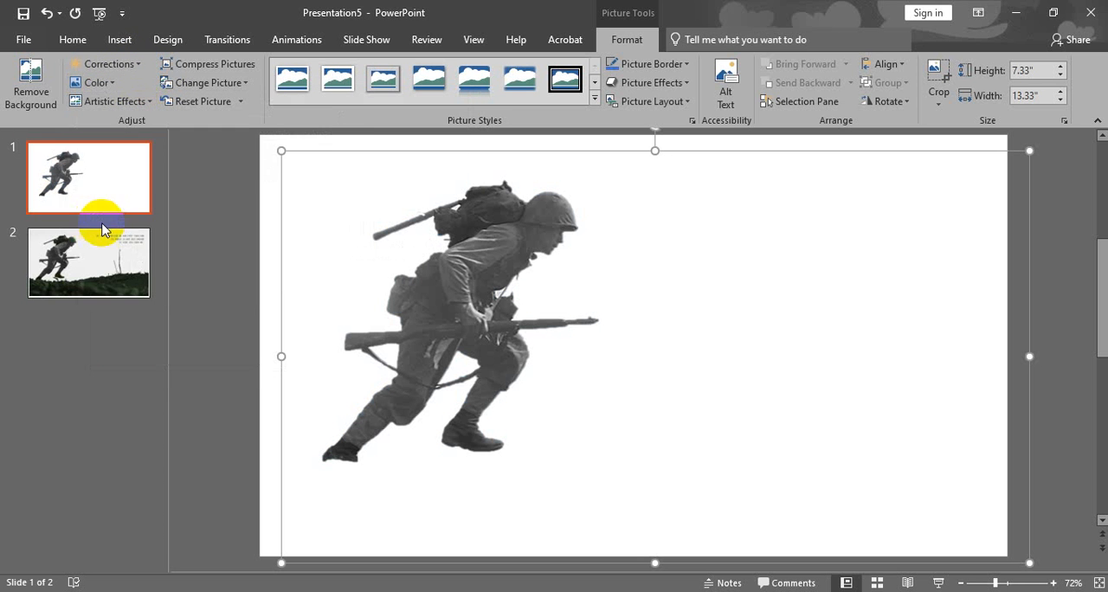
left_click(147, 102)
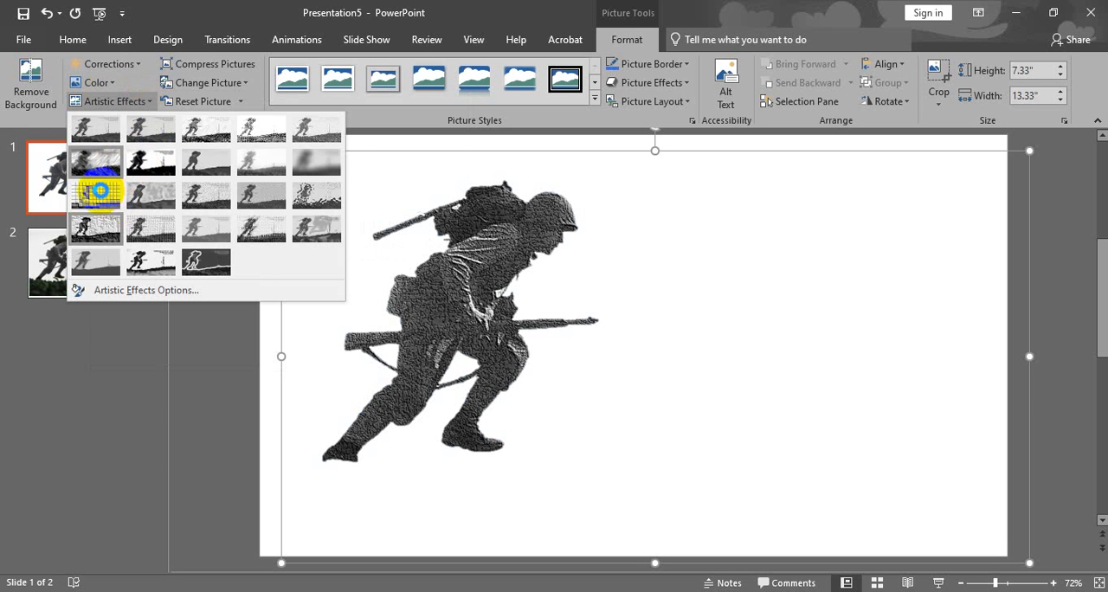
left_click(100, 234)
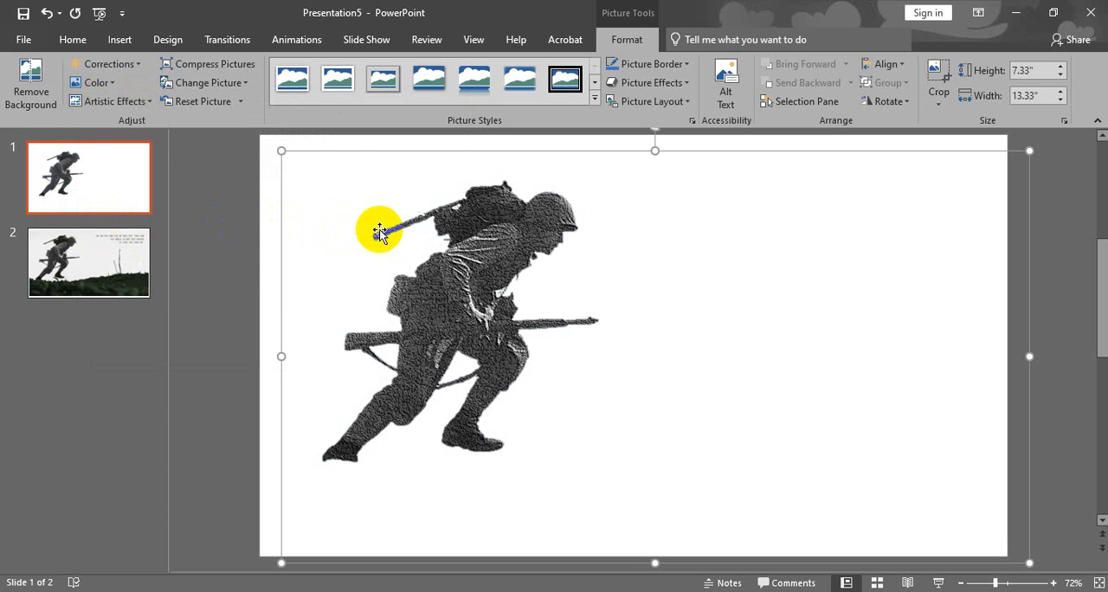
Apply the Pencil Sketch artistic effect to the soldier and shift the picture slightly left and up on the slide.
left_click(129, 101)
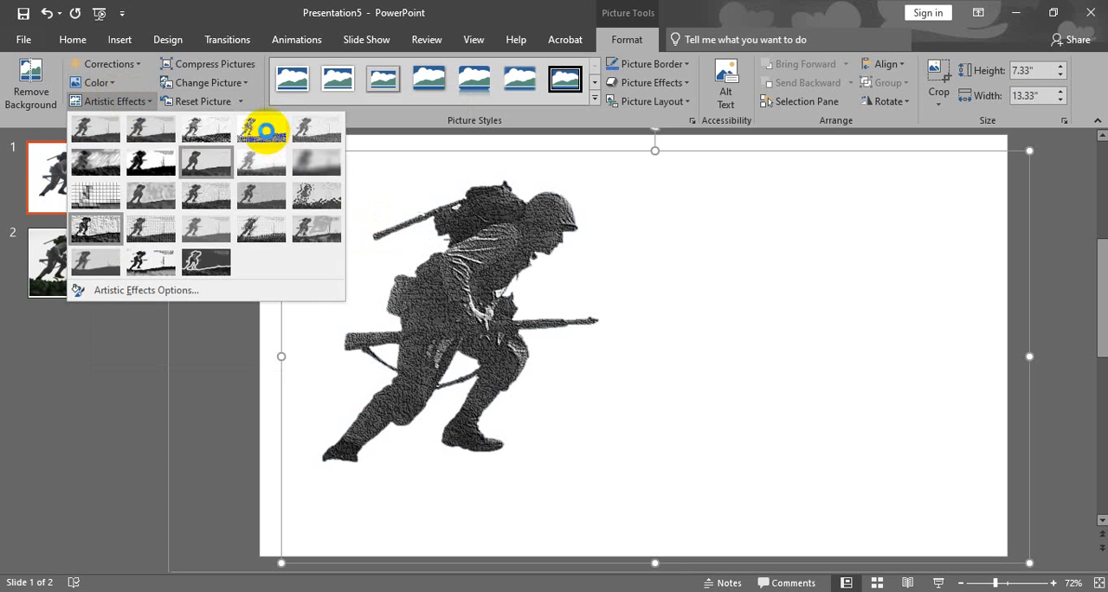
left_click(266, 130)
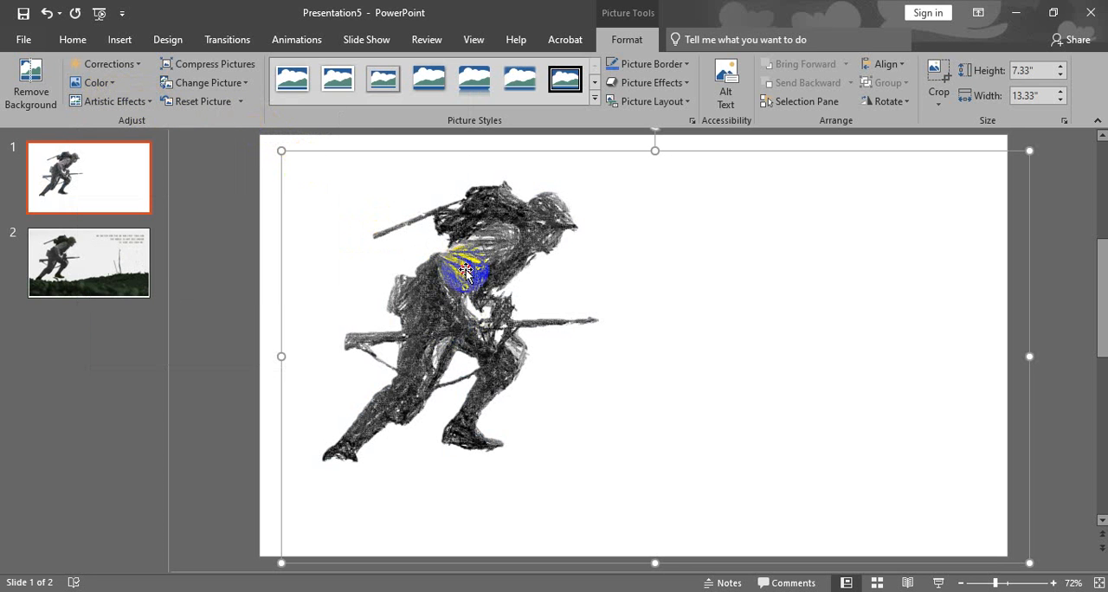
mouse_move(470, 274)
left_mouse_down()
mouse_move(491, 290)
mouse_move(458, 315)
mouse_move(475, 274)
mouse_move(467, 283)
mouse_move(450, 265)
mouse_move(444, 309)
mouse_move(450, 274)
left_mouse_up()
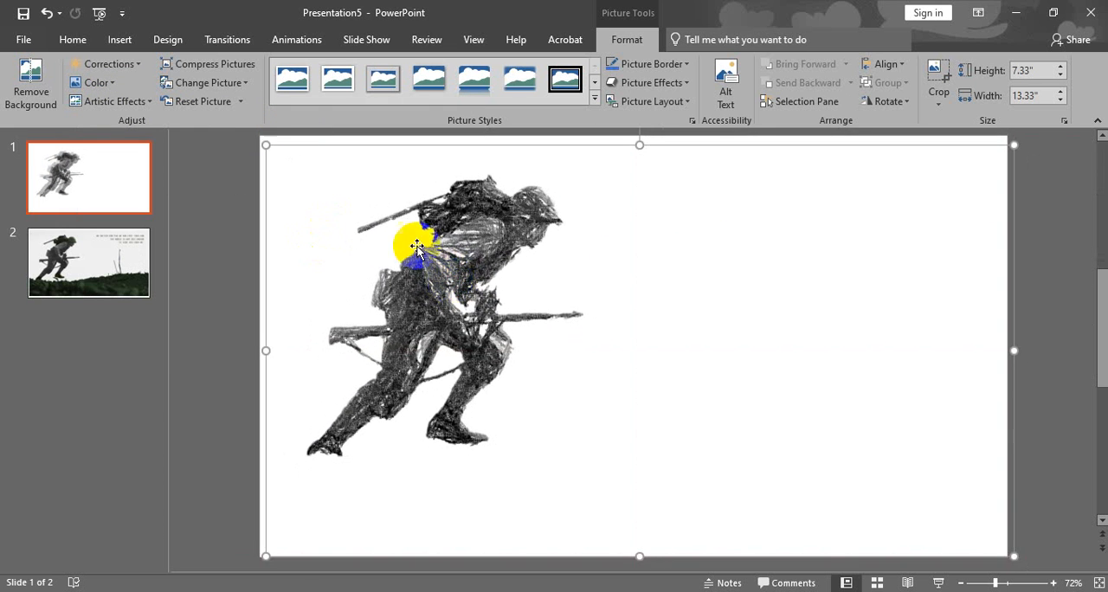
Examine the picture compression options, the replacement picture sources and the picture style gallery without changing the soldier.
left_click(218, 68)
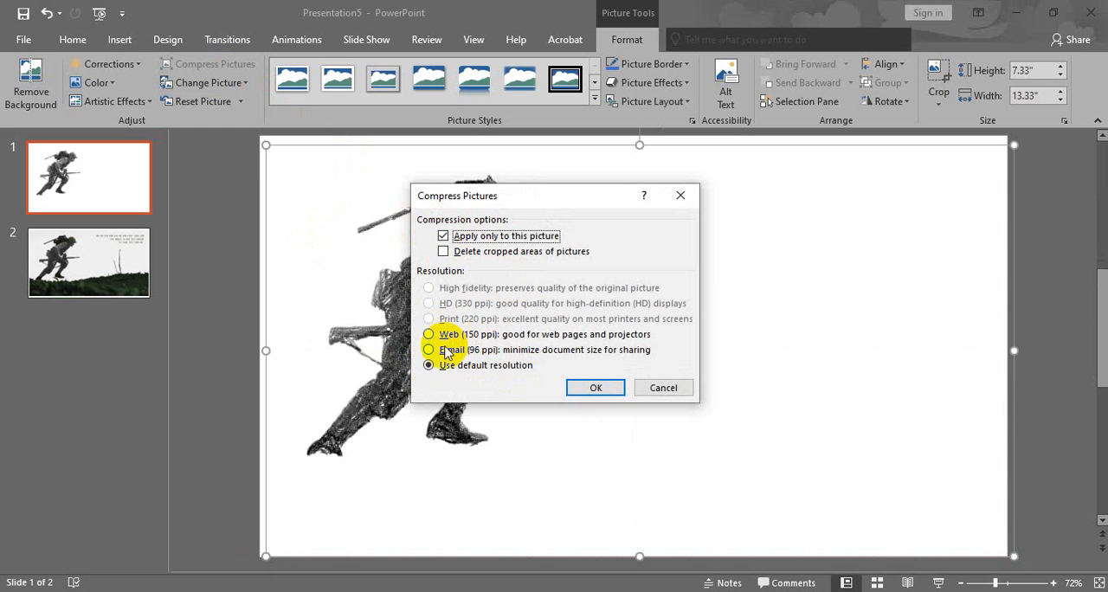
left_click(664, 388)
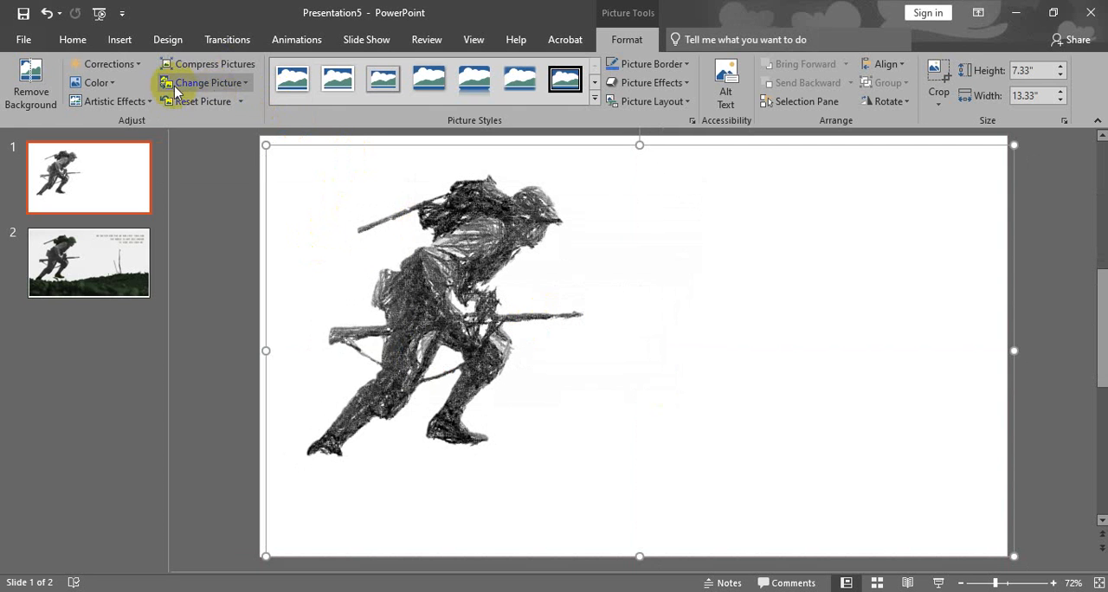
left_click(242, 103)
left_click(241, 104)
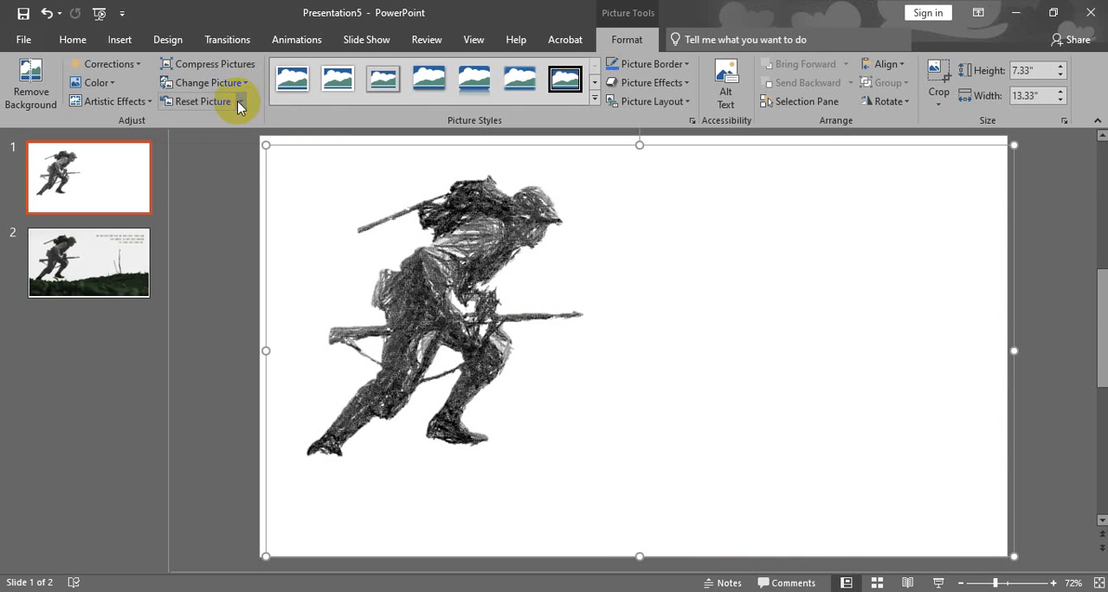
left_click(245, 84)
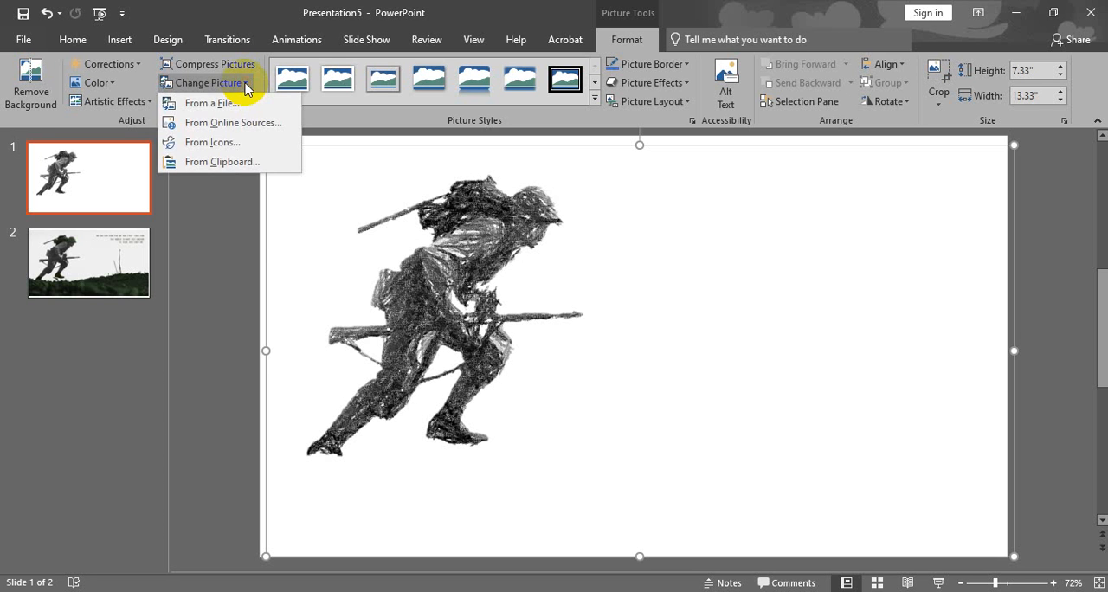
left_click(245, 84)
left_click(593, 98)
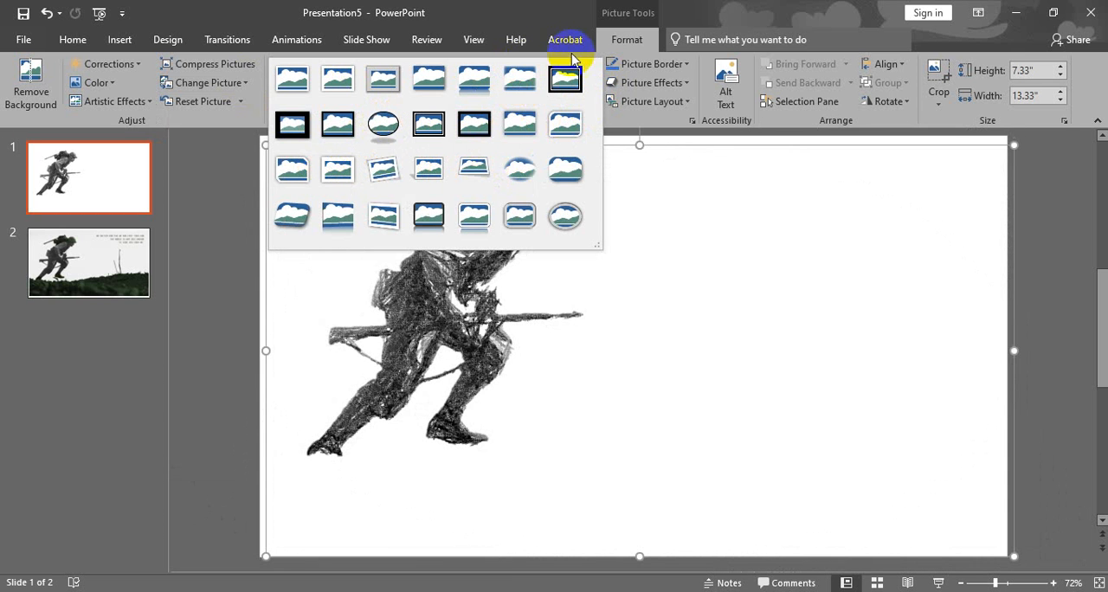
left_click(620, 36)
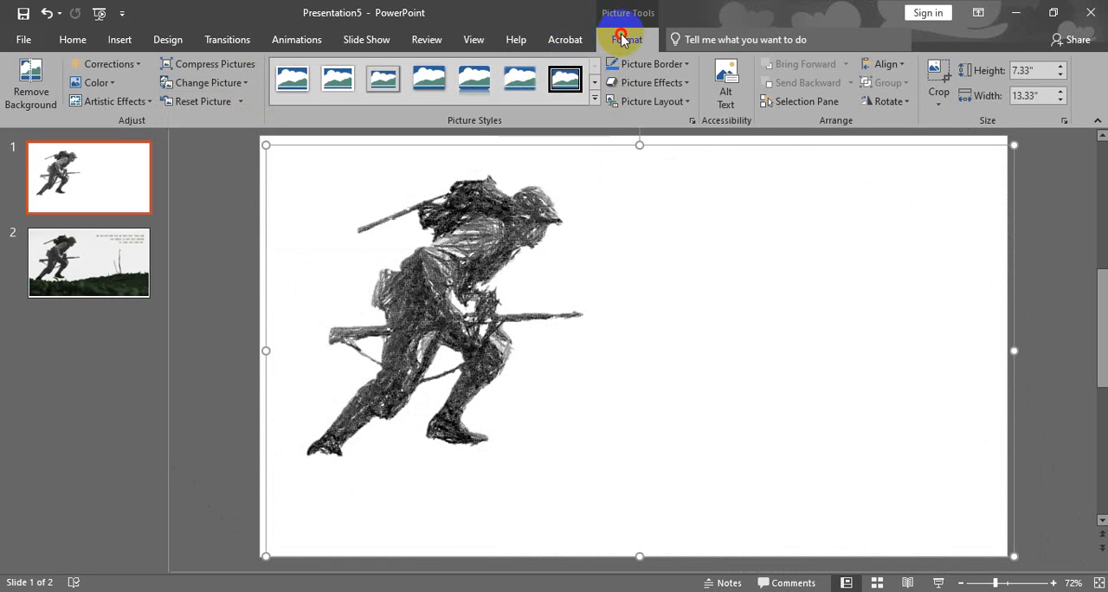
Add the first outer shadow preset, offset to the bottom right, to the soldier picture.
left_click(684, 84)
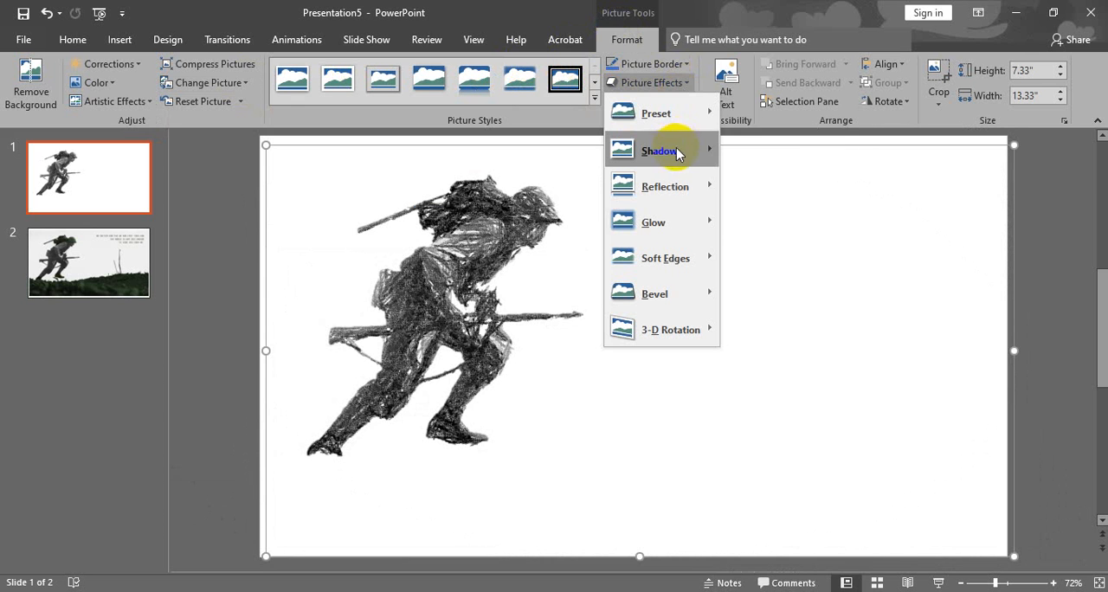
mouse_move(679, 150)
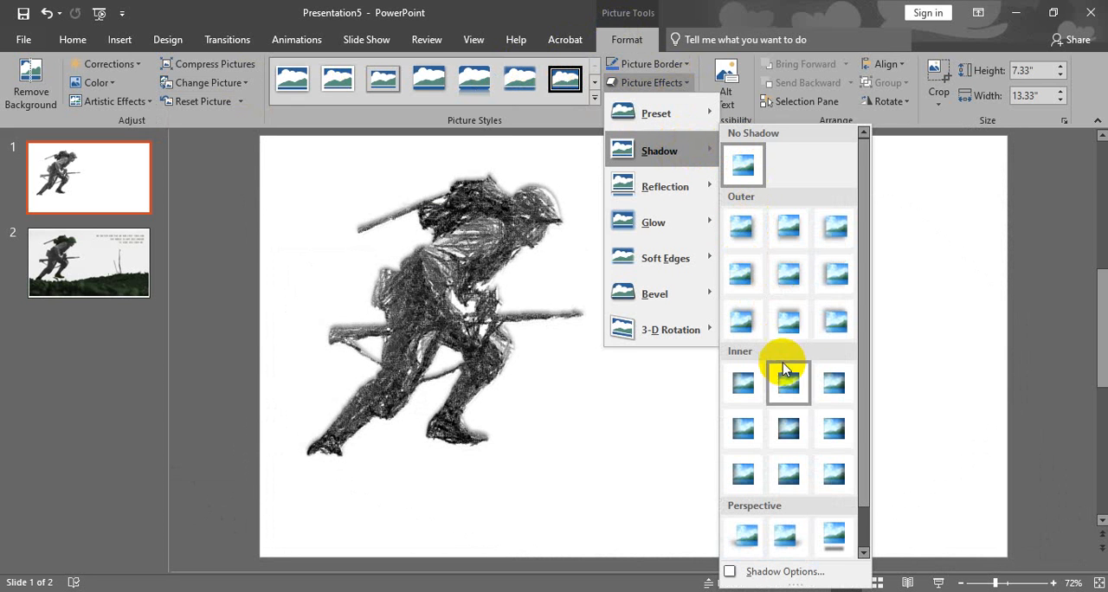
left_click(742, 228)
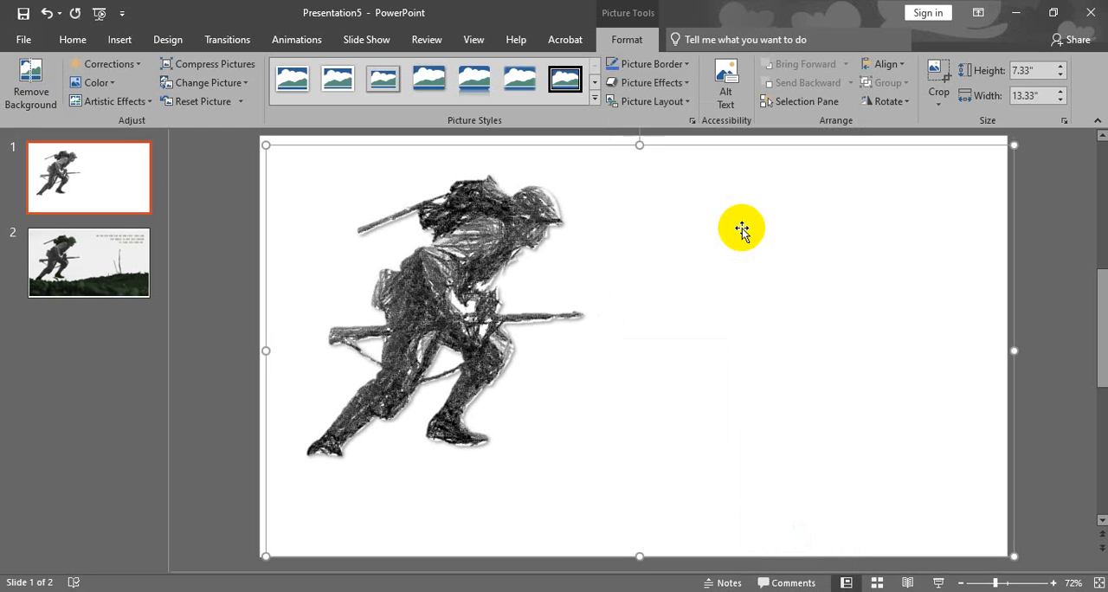
Apply the third Perspective preset of the 3-D rotations to the soldier and move the picture slightly right and down.
left_click(682, 104)
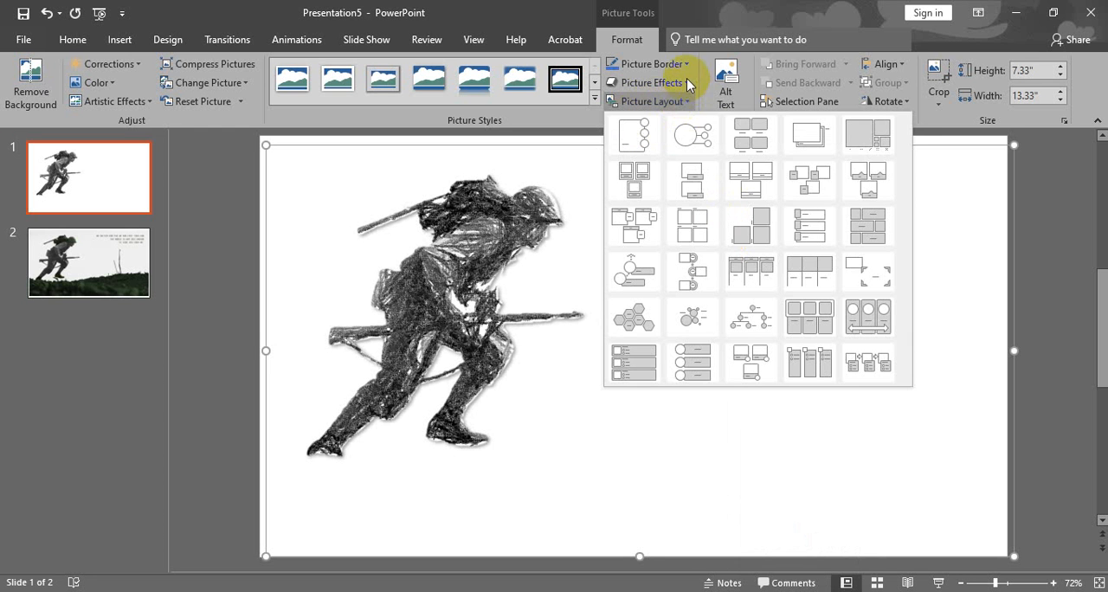
left_click(690, 84)
mouse_move(692, 299)
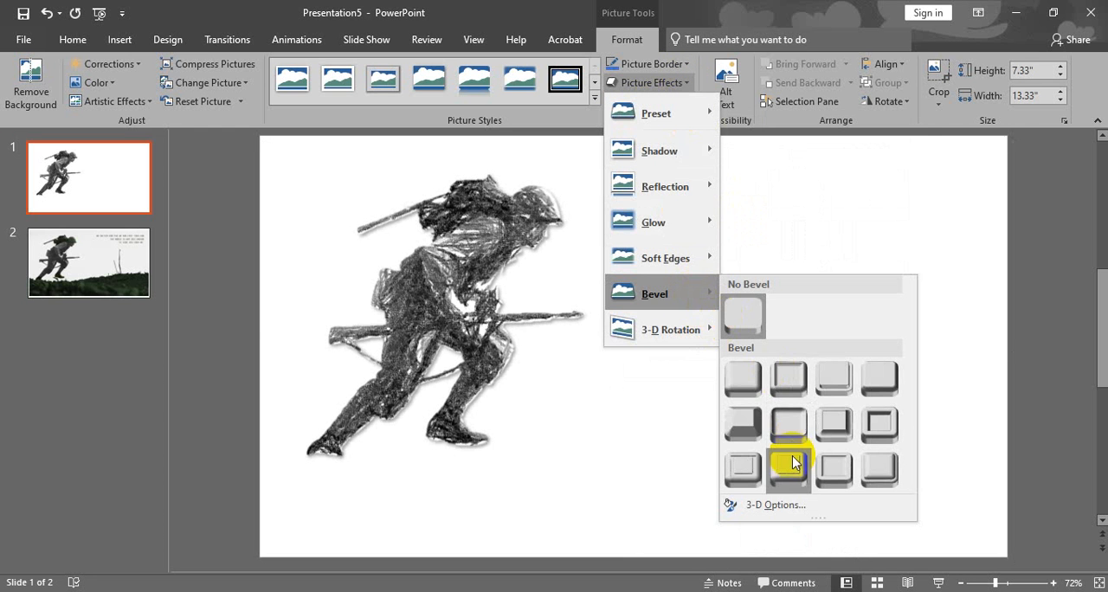
mouse_move(715, 260)
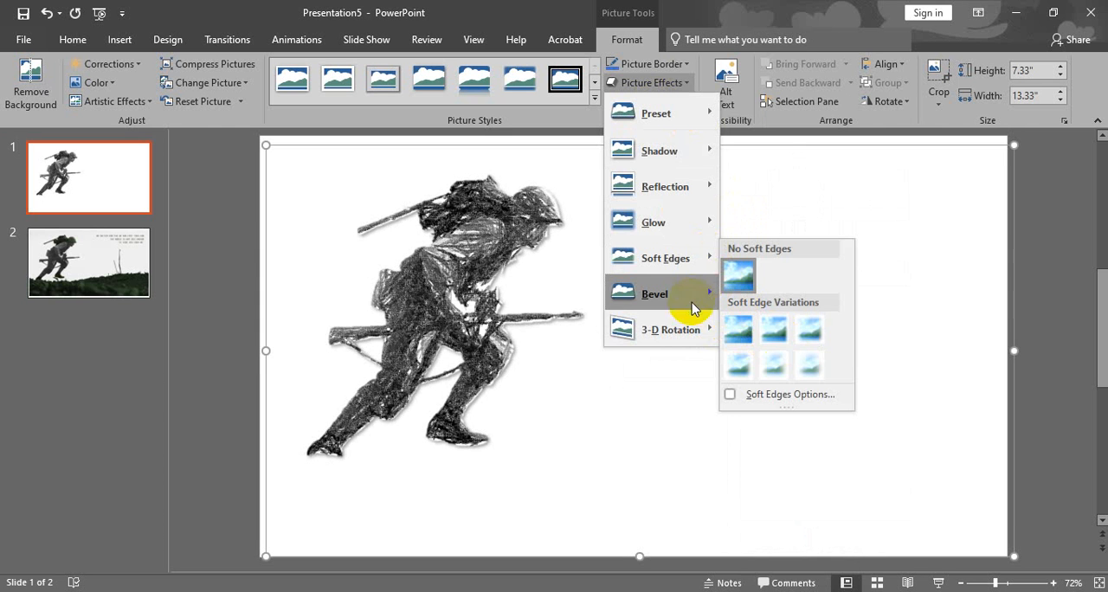
mouse_move(698, 321)
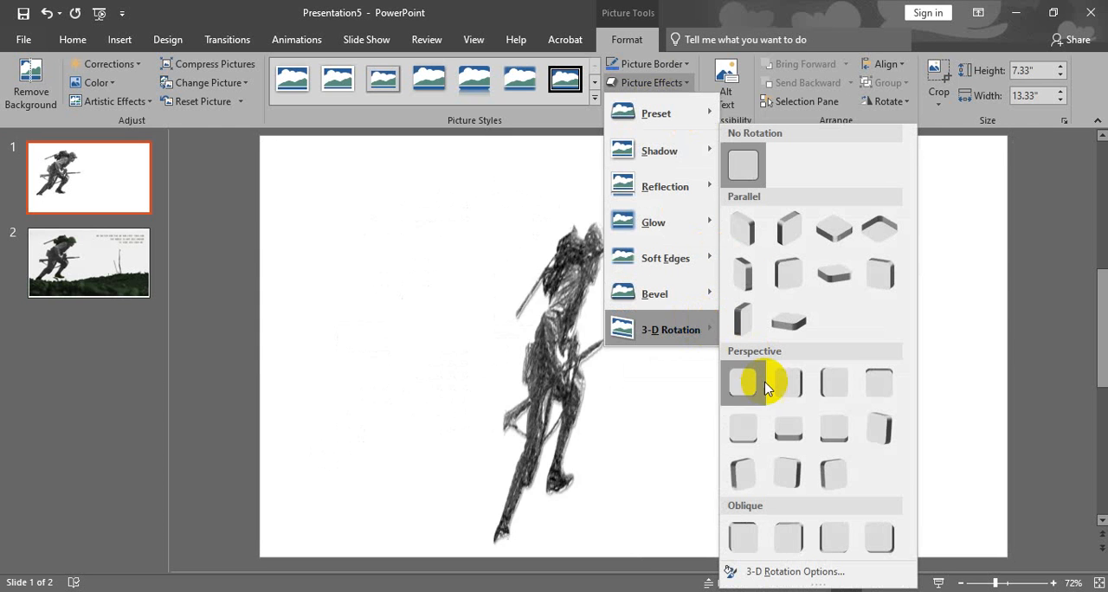
left_click(827, 388)
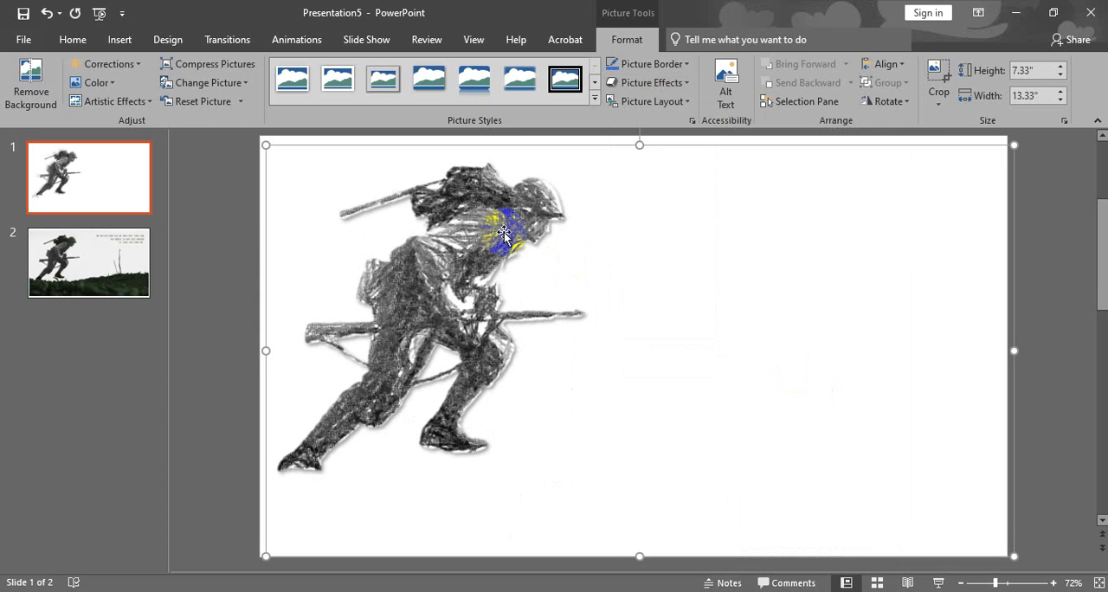
left_click(532, 271)
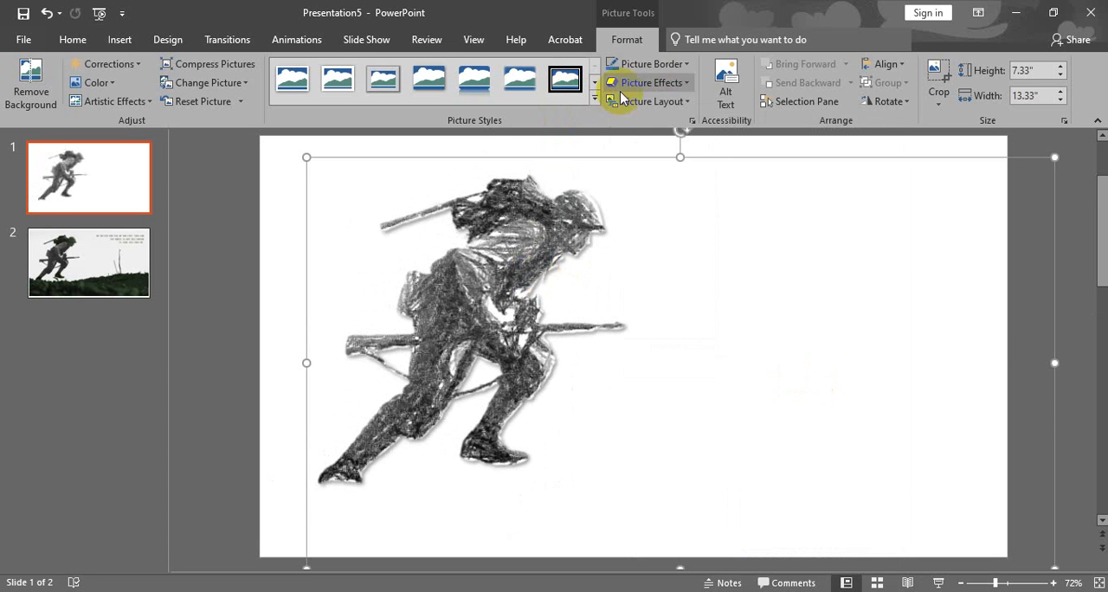
Preview the first reflection variation on the soldier picture without applying it.
left_click(673, 85)
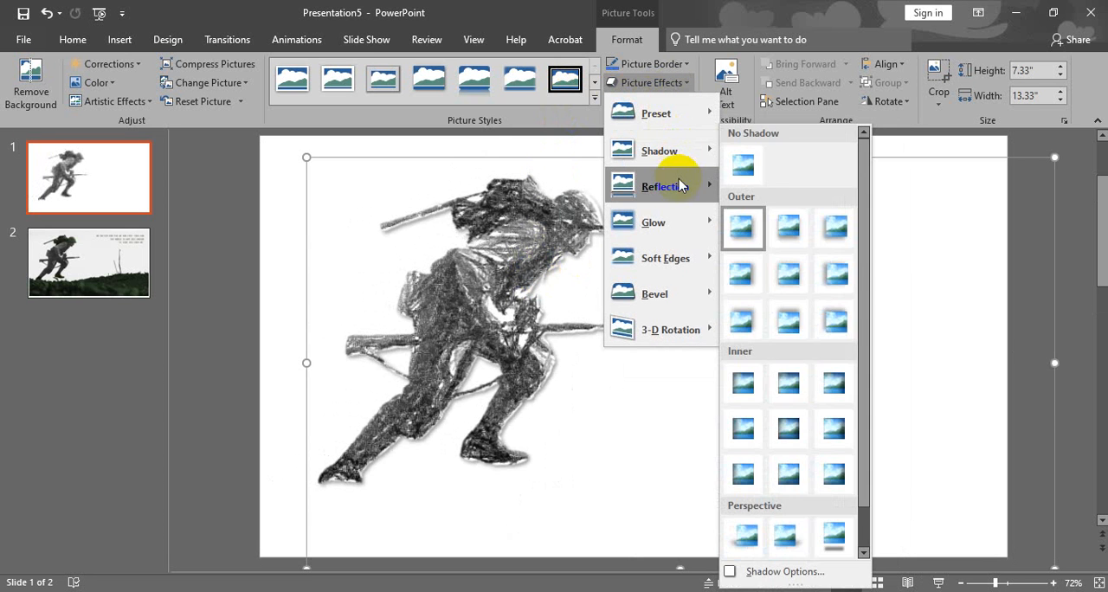
mouse_move(690, 197)
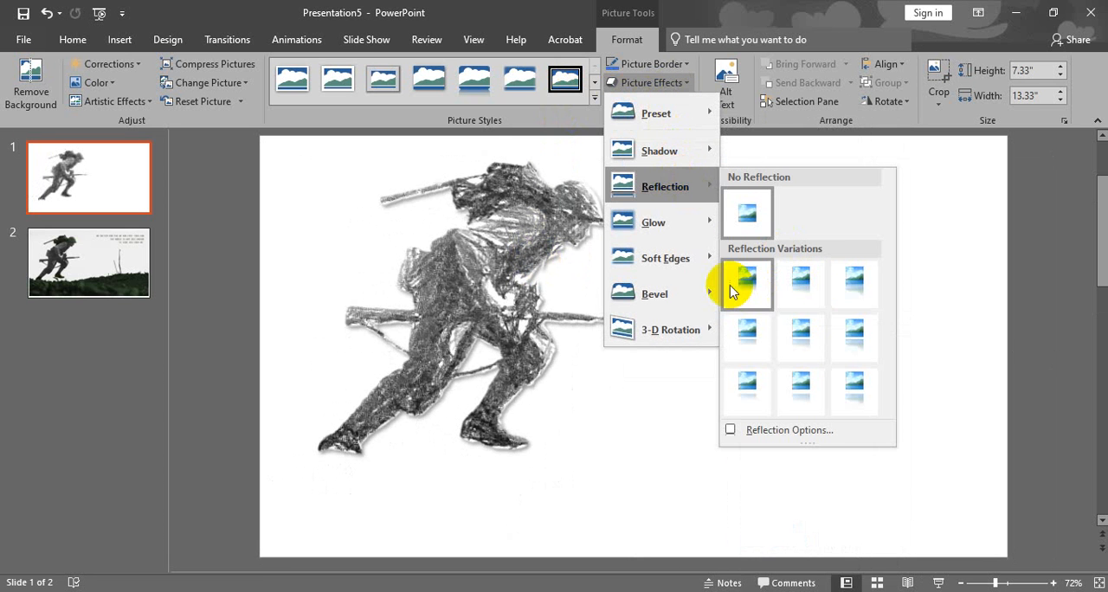
left_click(660, 83)
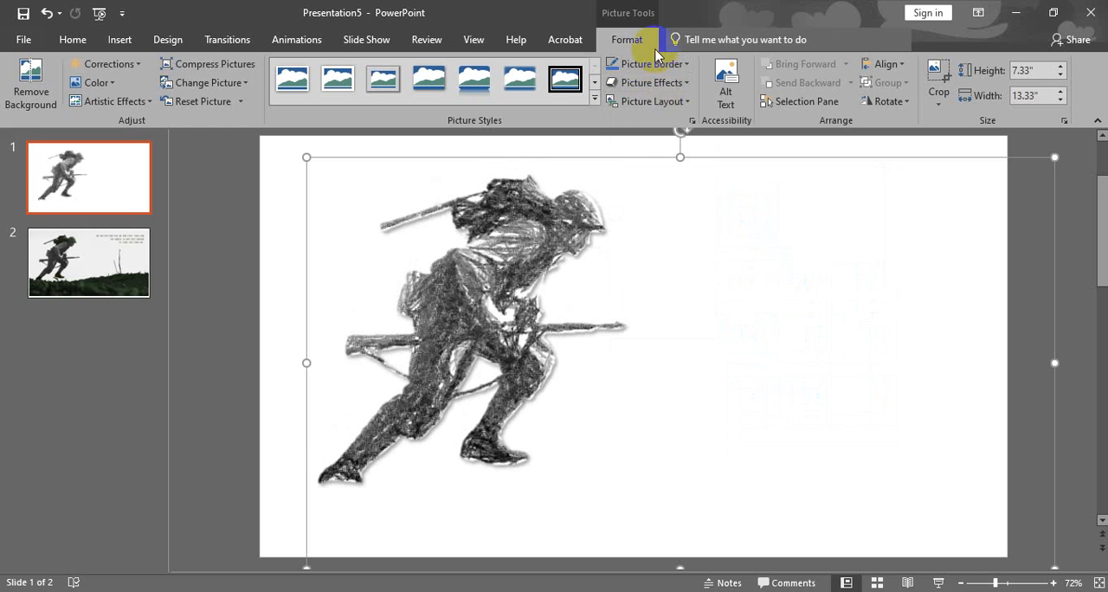
Scale the soldier picture down to 4.64" high by 8.45" wide and position it near the slide's left edge at mid-height.
mouse_move(528, 243)
left_mouse_down()
mouse_move(508, 245)
mouse_move(532, 231)
left_mouse_up()
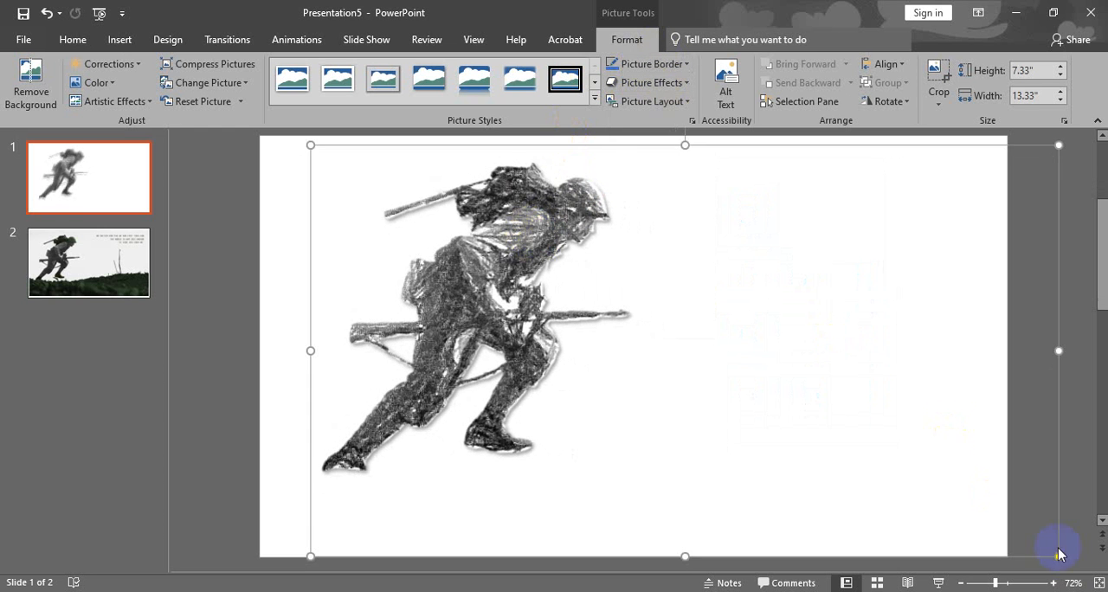
left_click_drag(1058, 556, 705, 405)
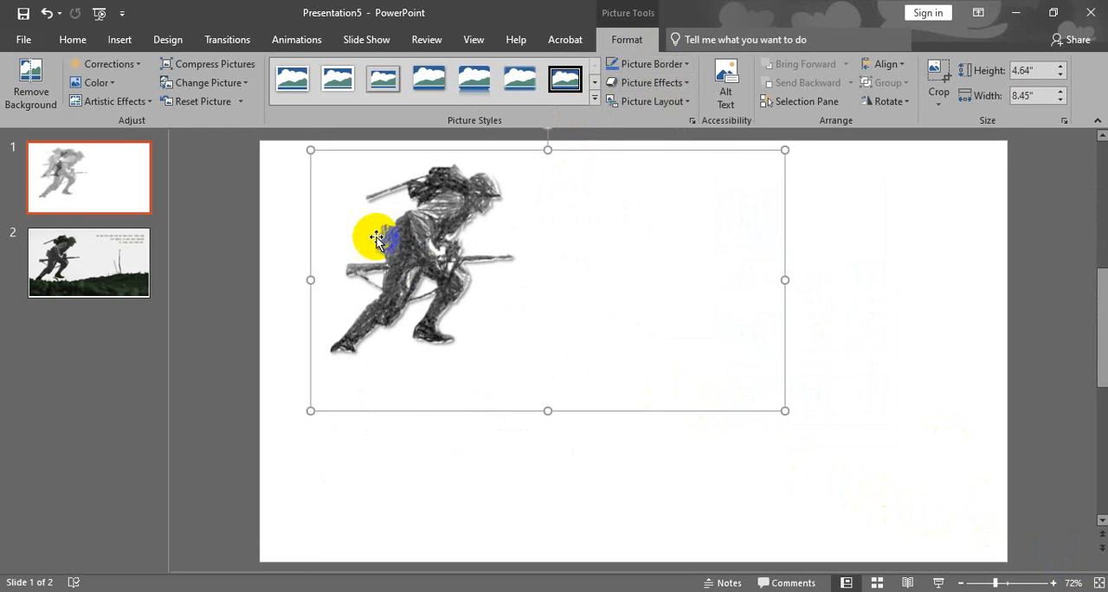
left_click_drag(366, 235, 385, 354)
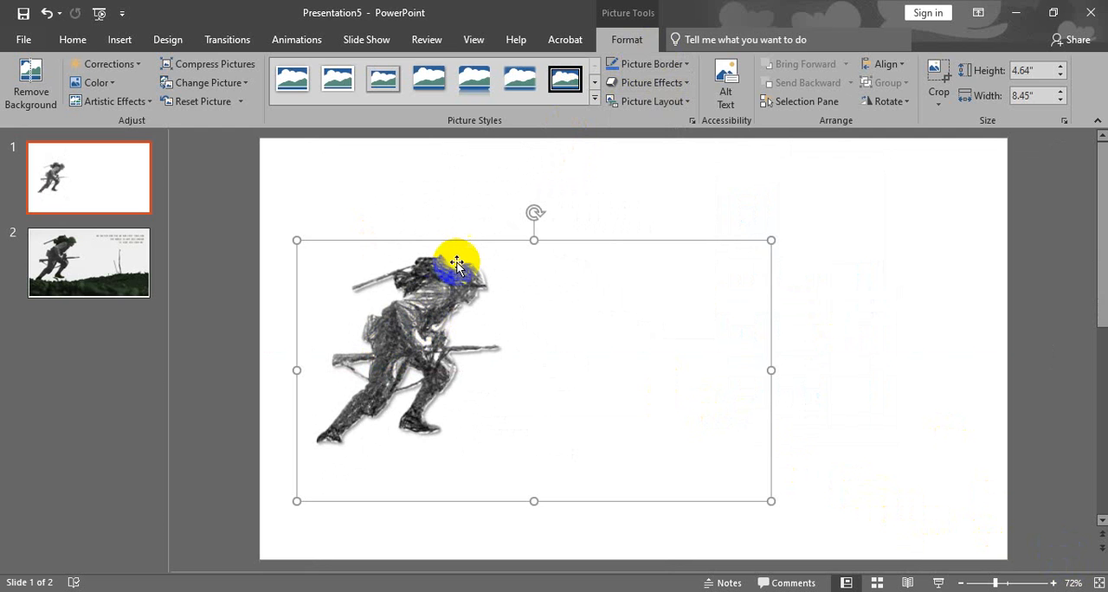
Go to slide 2, select its full soldier picture and shift it slightly down to prepare it for formatting.
left_click(95, 257)
left_click(339, 314)
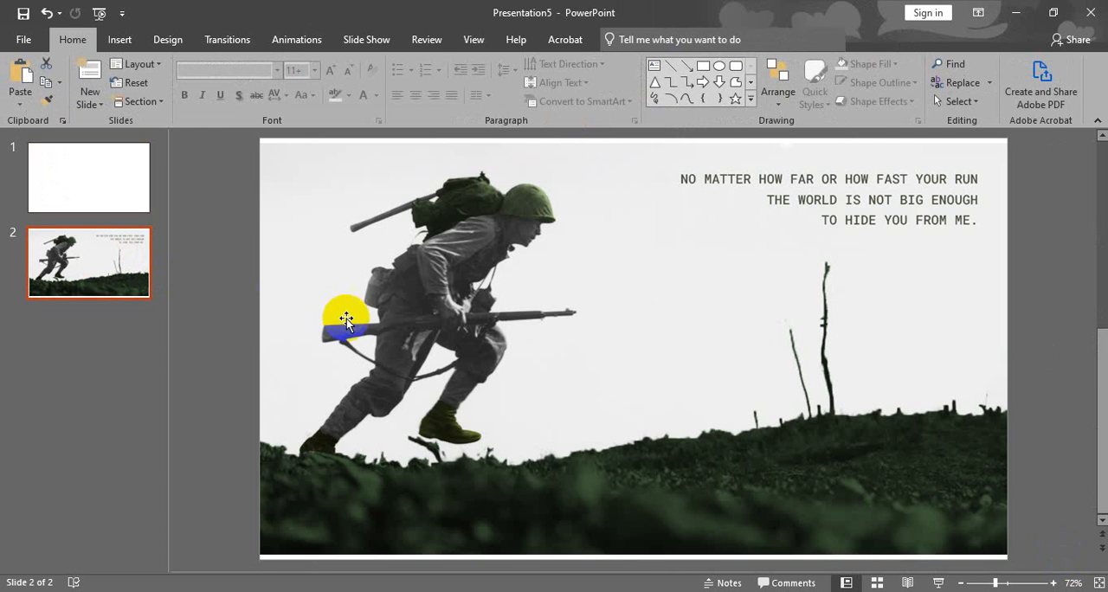
left_click_drag(424, 235, 424, 271)
left_click(627, 39)
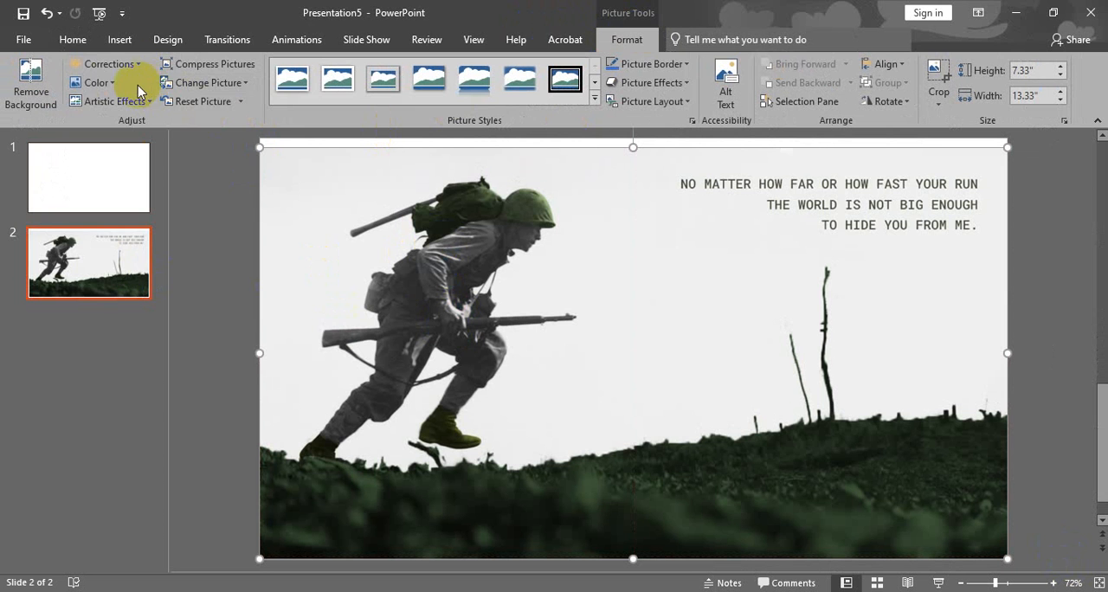
Brighten the slide 2 picture by 20% with contrast at 0% and recolor it in the dark orange variation.
left_click(131, 67)
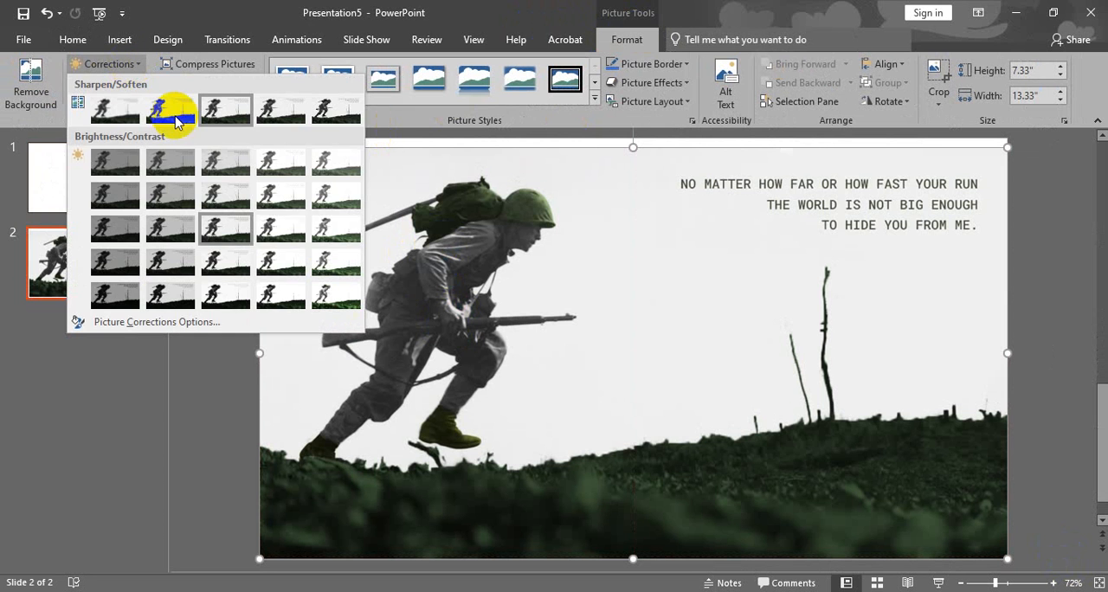
left_click(292, 224)
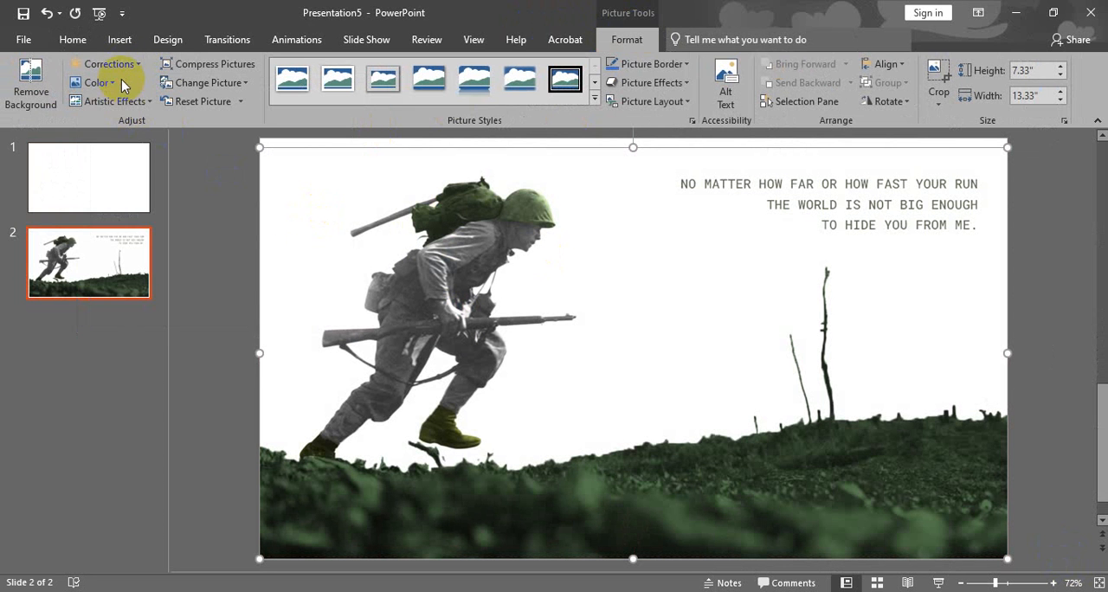
left_click(94, 82)
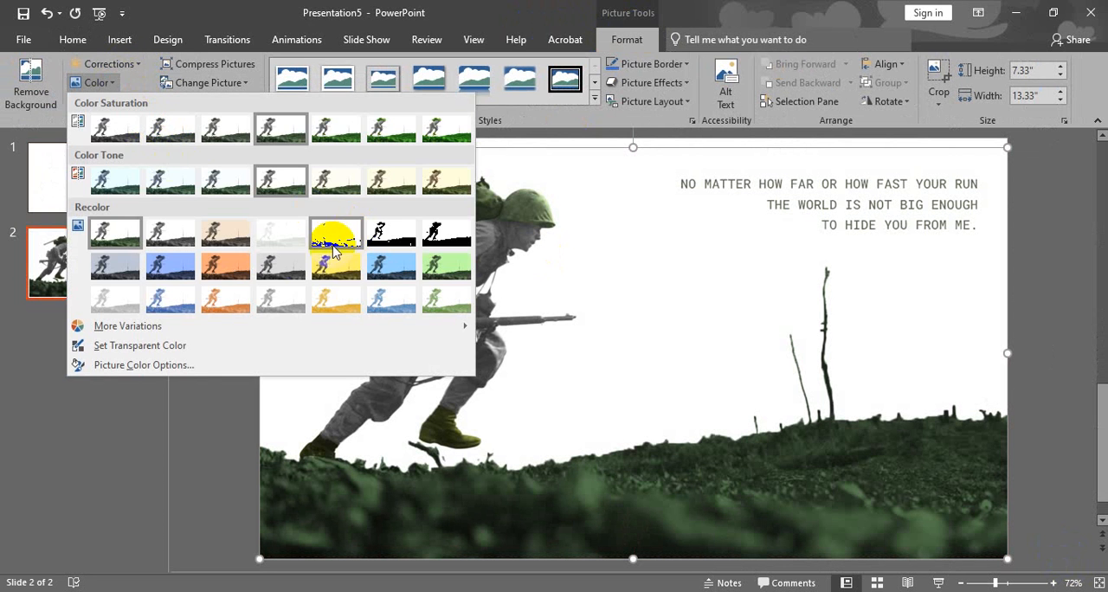
left_click(217, 268)
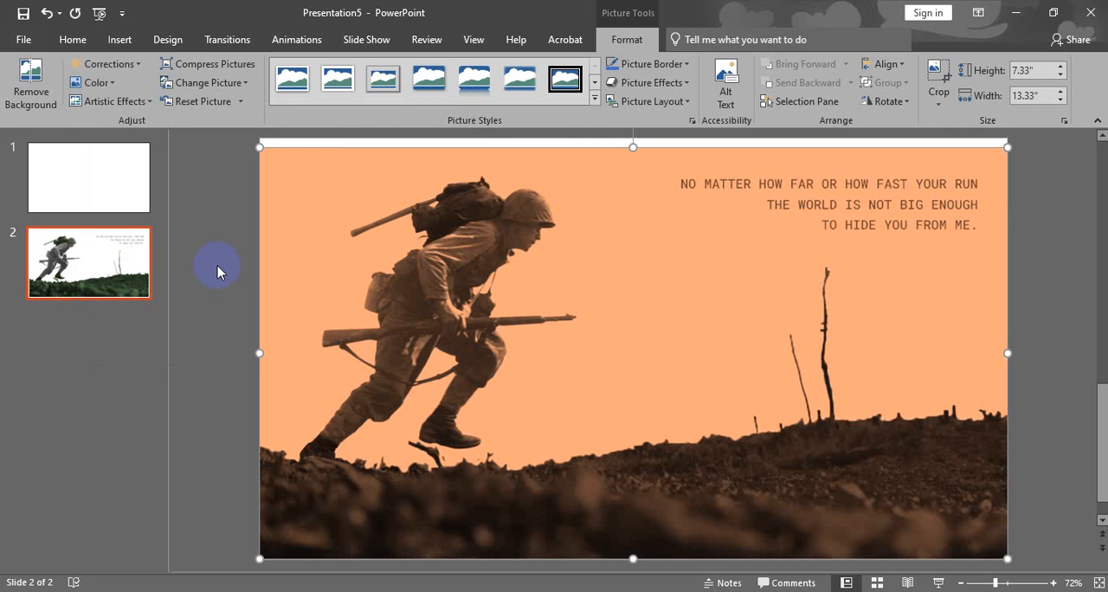
Apply the Pastels Smooth artistic effect to the slide 2 picture and move it slightly left and up.
left_click(128, 101)
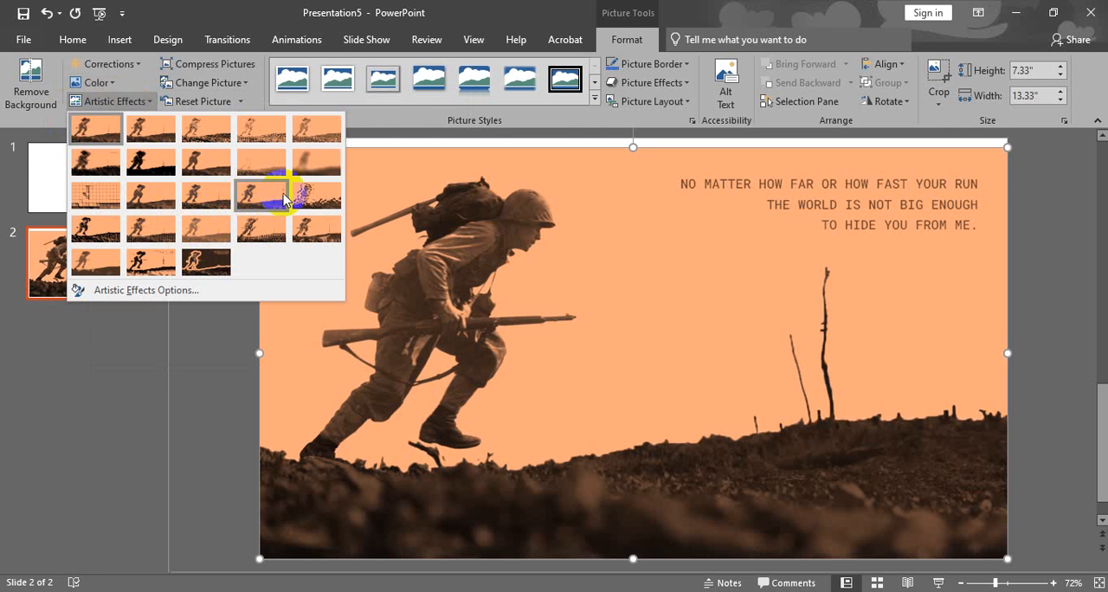
left_click(259, 230)
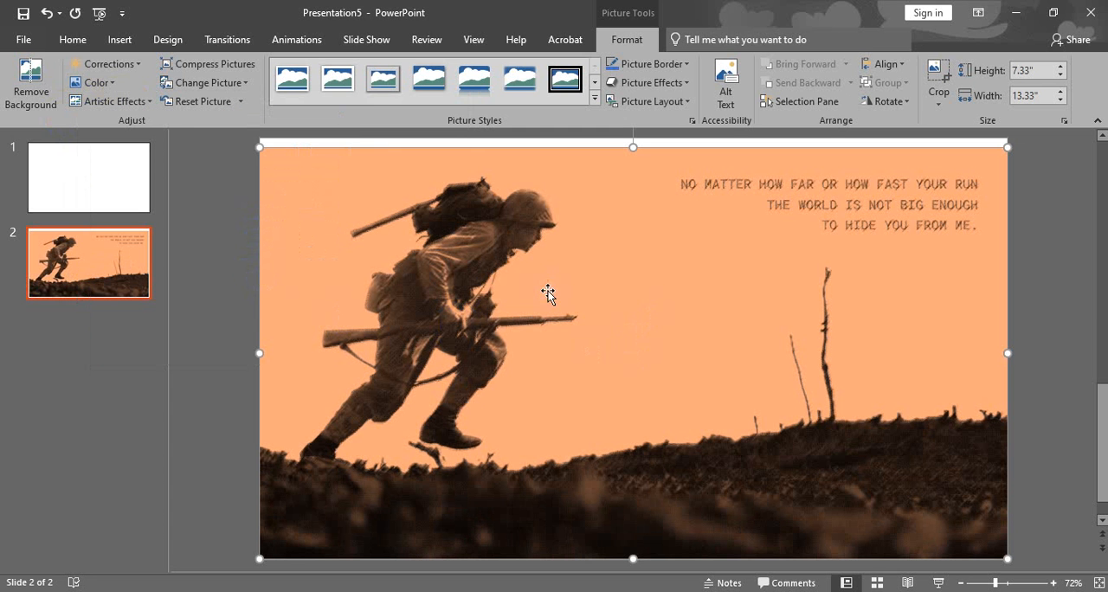
mouse_move(464, 297)
left_mouse_down()
mouse_move(502, 314)
mouse_move(477, 304)
mouse_move(447, 314)
mouse_move(473, 312)
left_mouse_up()
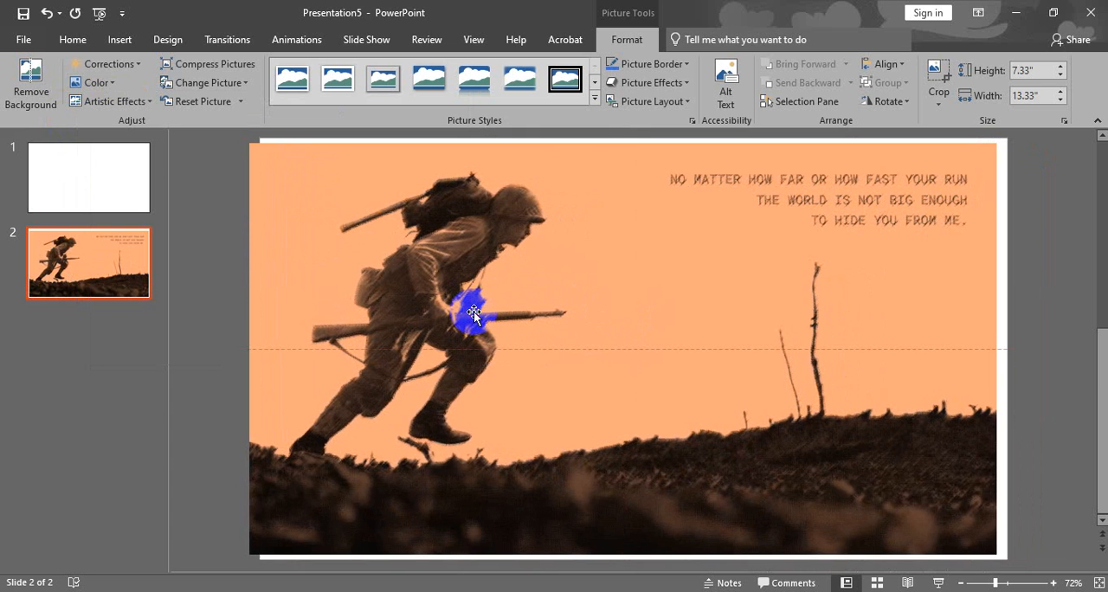
left_click_drag(498, 261, 500, 263)
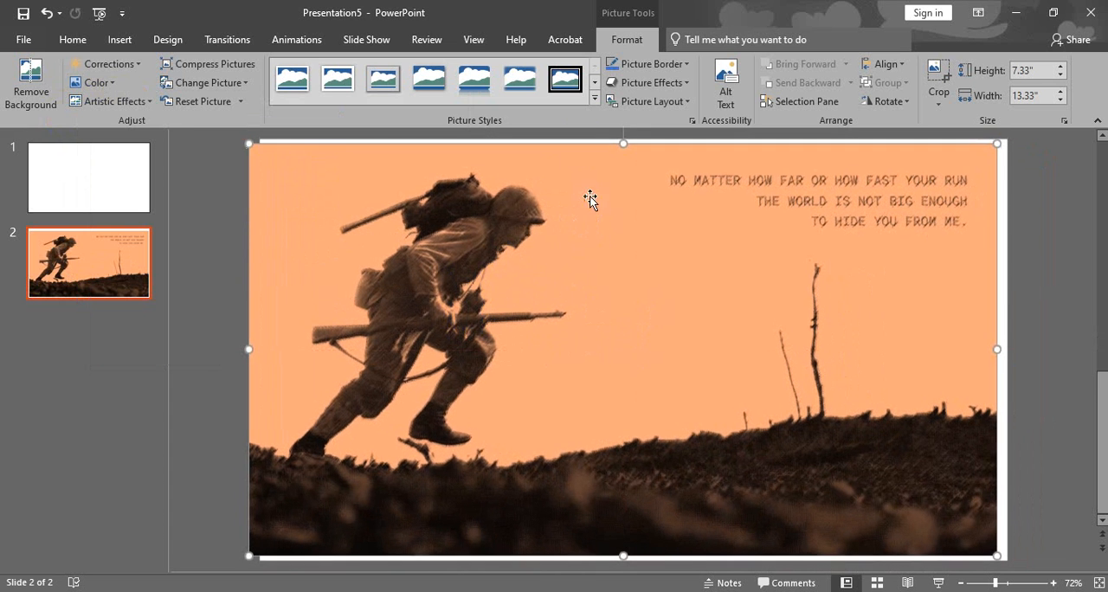
Look through the picture style gallery without applying a style, and delete the orange soldier picture from slide 2.
left_click(595, 99)
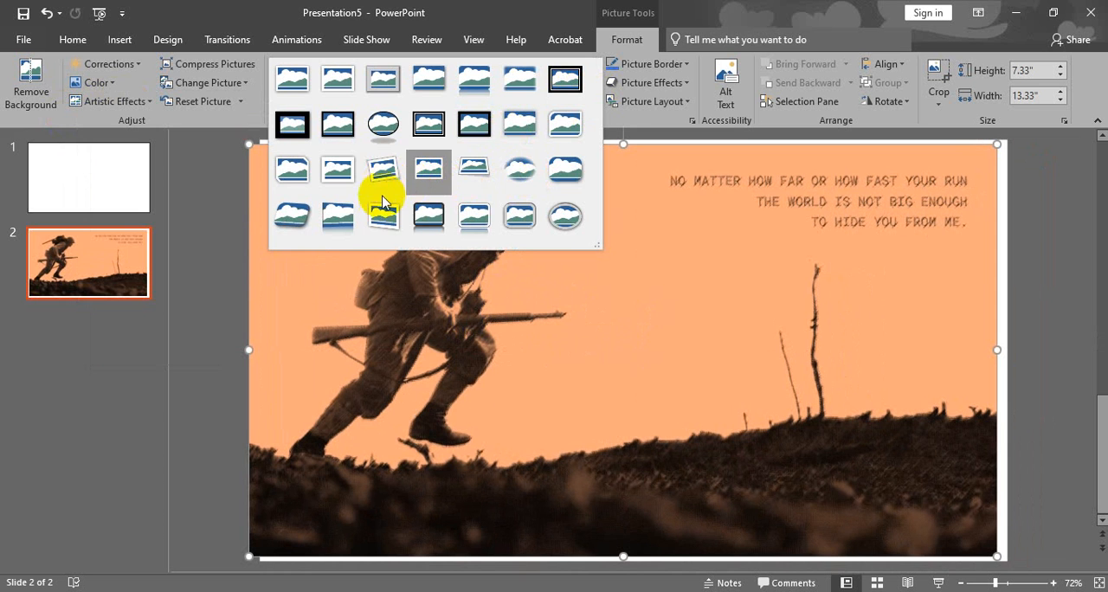
left_click(620, 43)
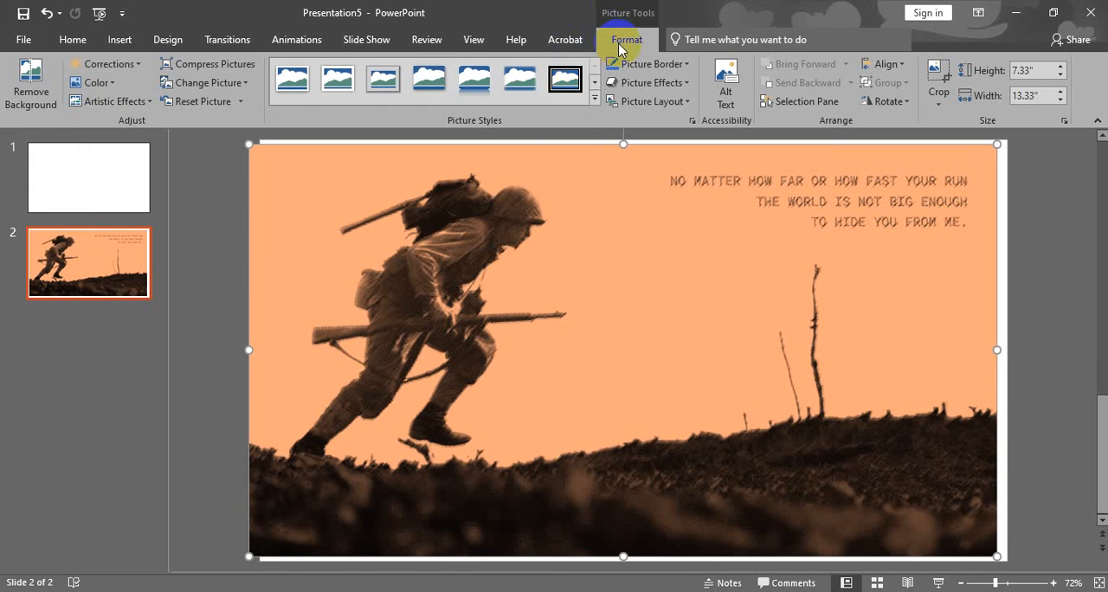
key("Delete")
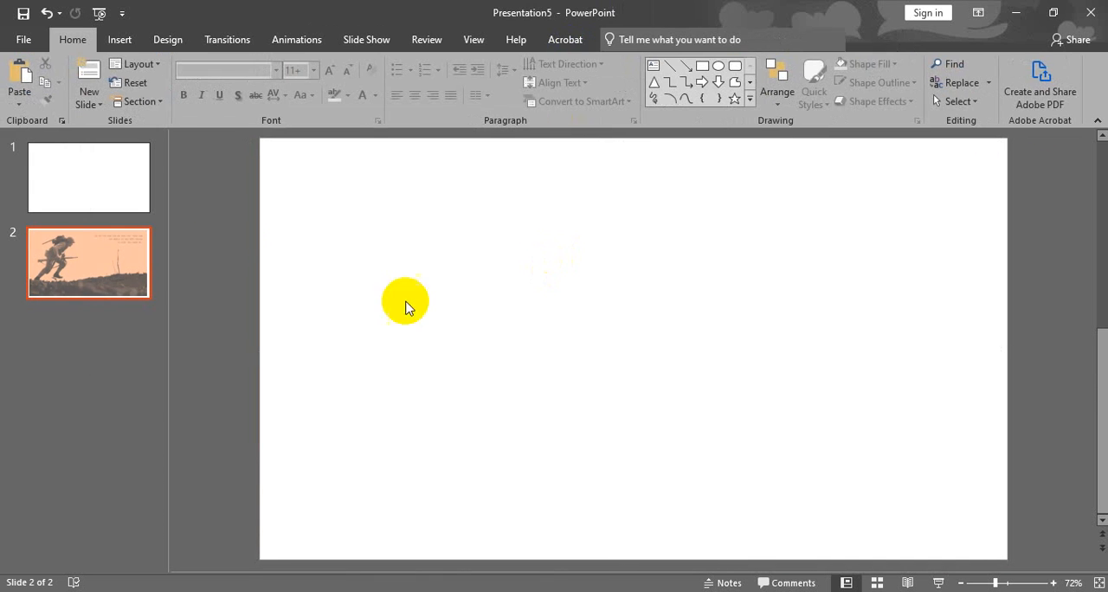
Go to the empty slide 1 and search the online pictures for "sky".
left_click(120, 187)
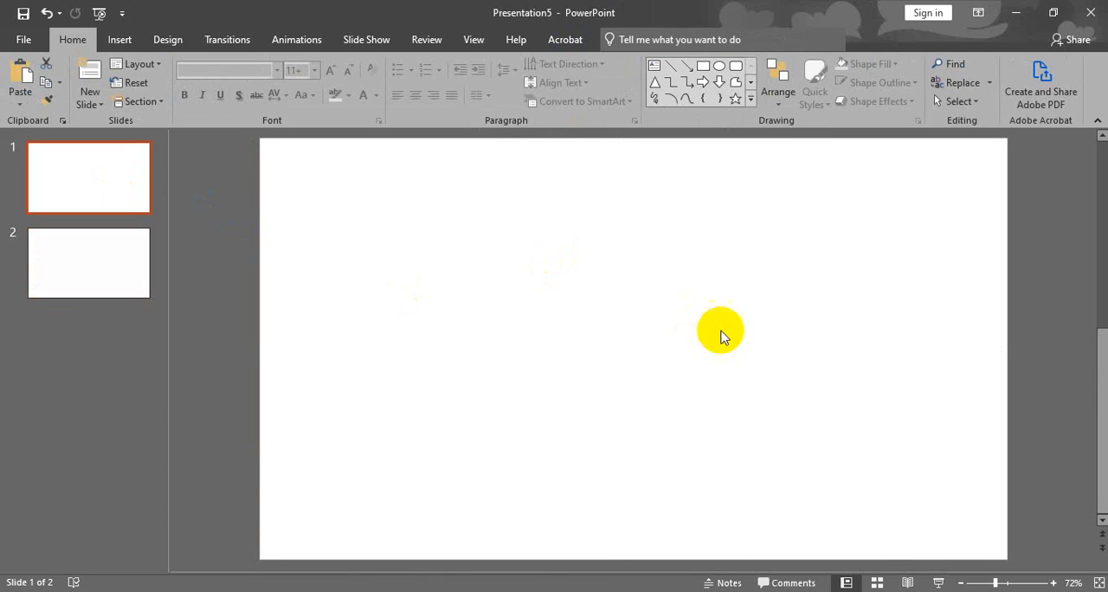
left_click(127, 41)
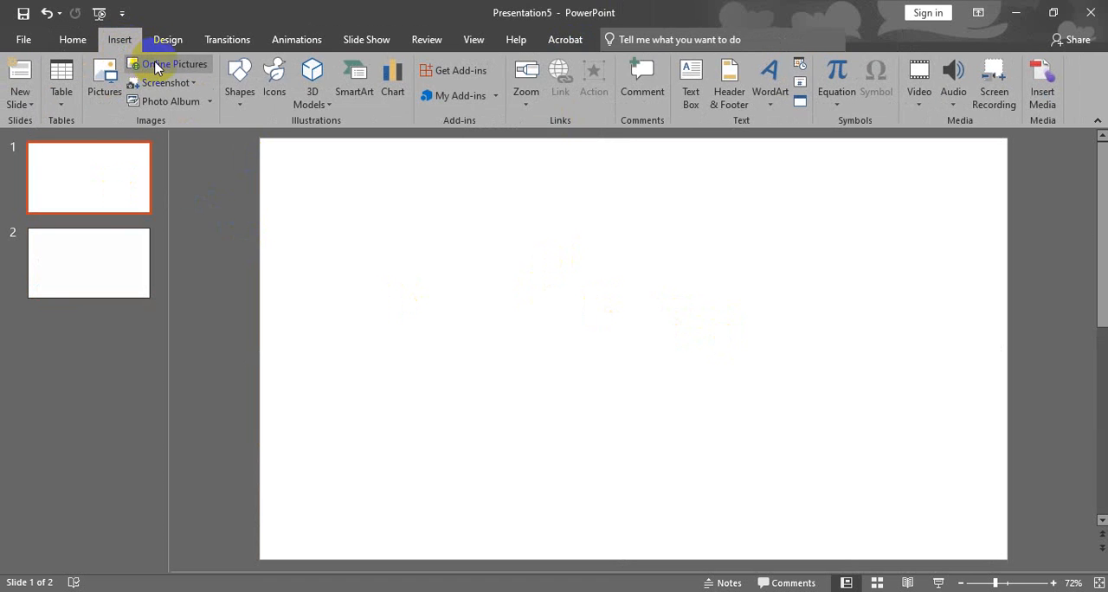
left_click(156, 69)
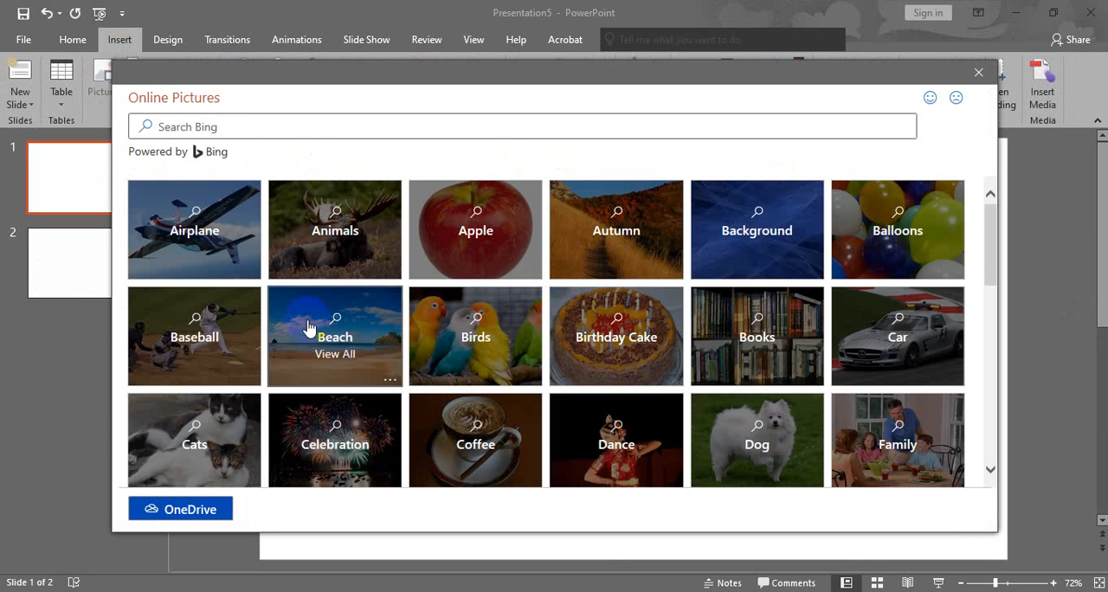
scroll(557, 373, "down", 5)
scroll(563, 378, "down", 6)
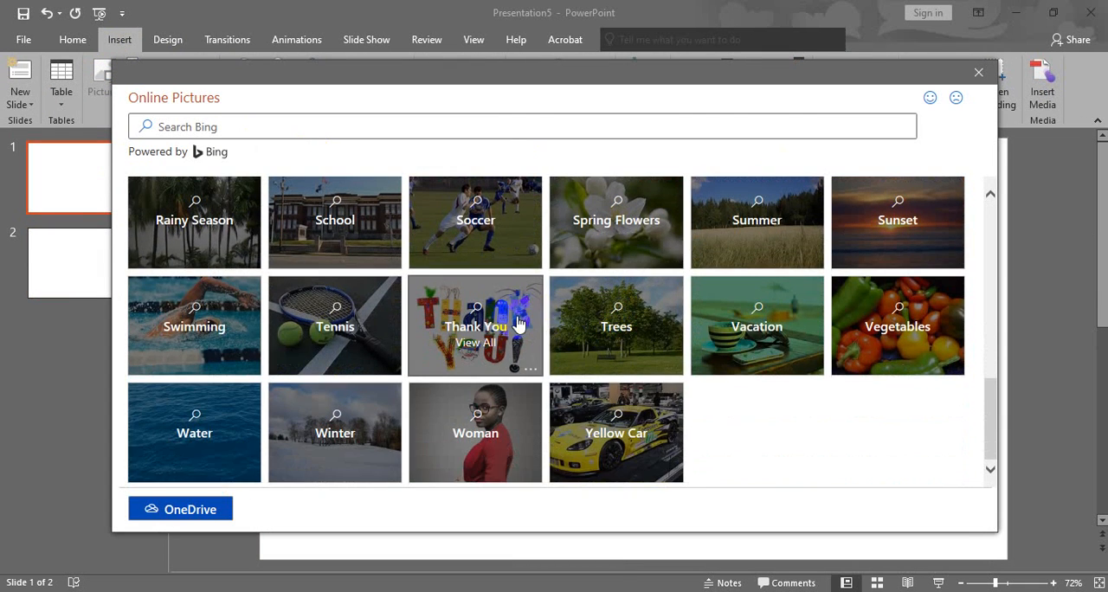
scroll(354, 260, "up", 3)
scroll(555, 328, "up", 3)
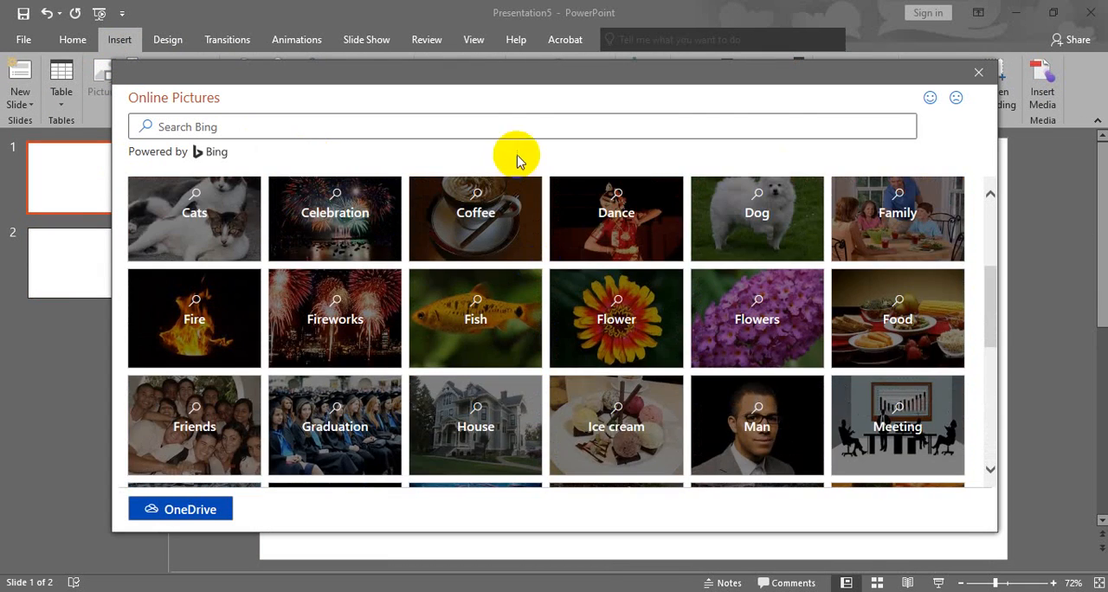
left_click(528, 127)
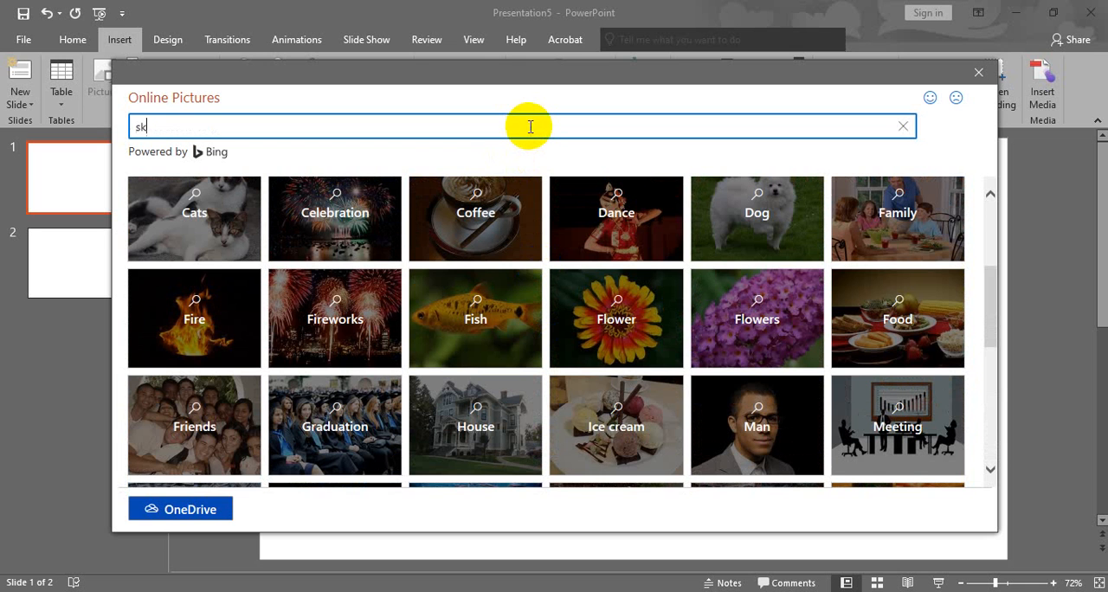
key("Return")
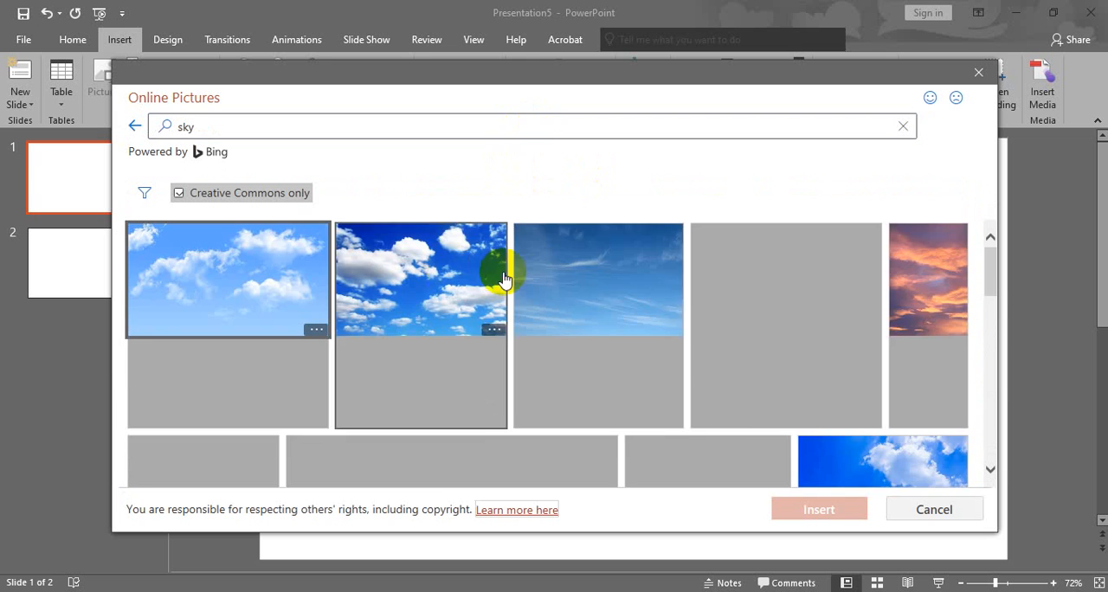
Insert the deep blue sky picture with large white clouds from the online results onto slide 1.
scroll(692, 370, "down", 5)
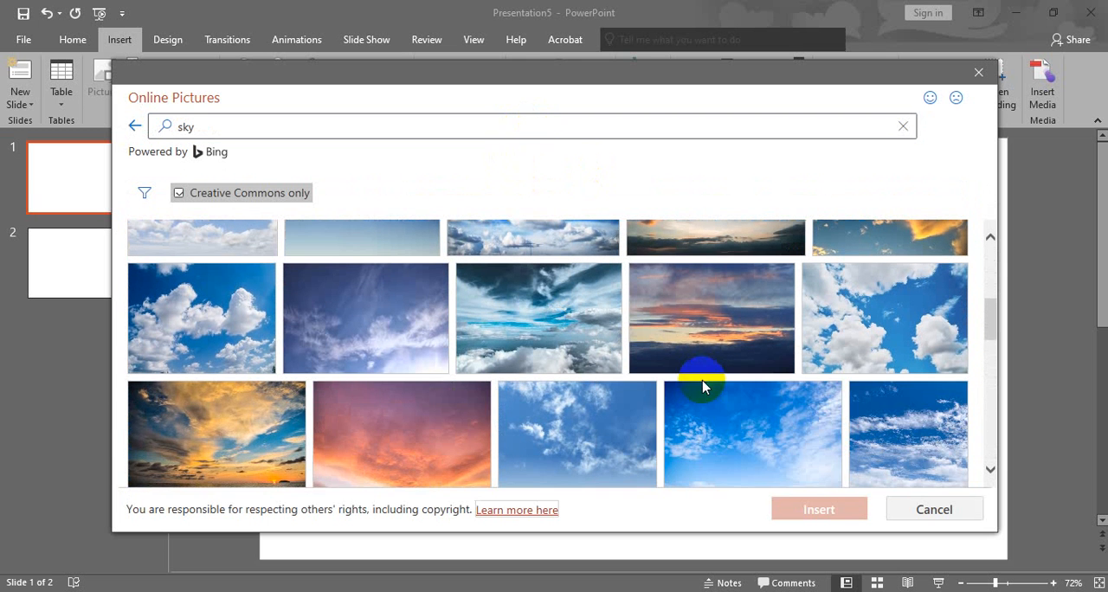
left_click(218, 346)
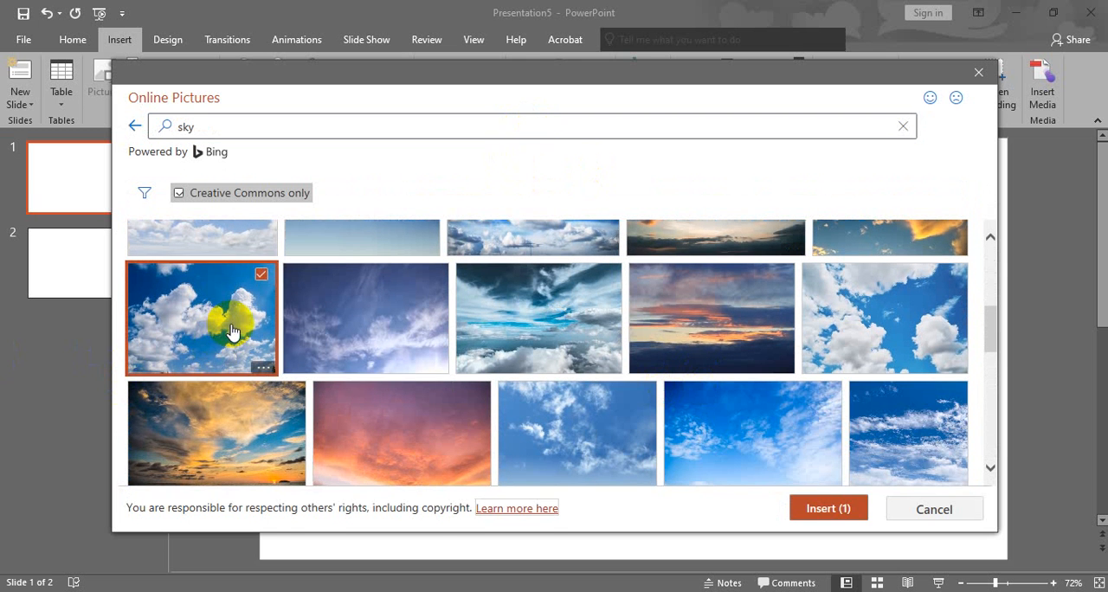
left_click(831, 506)
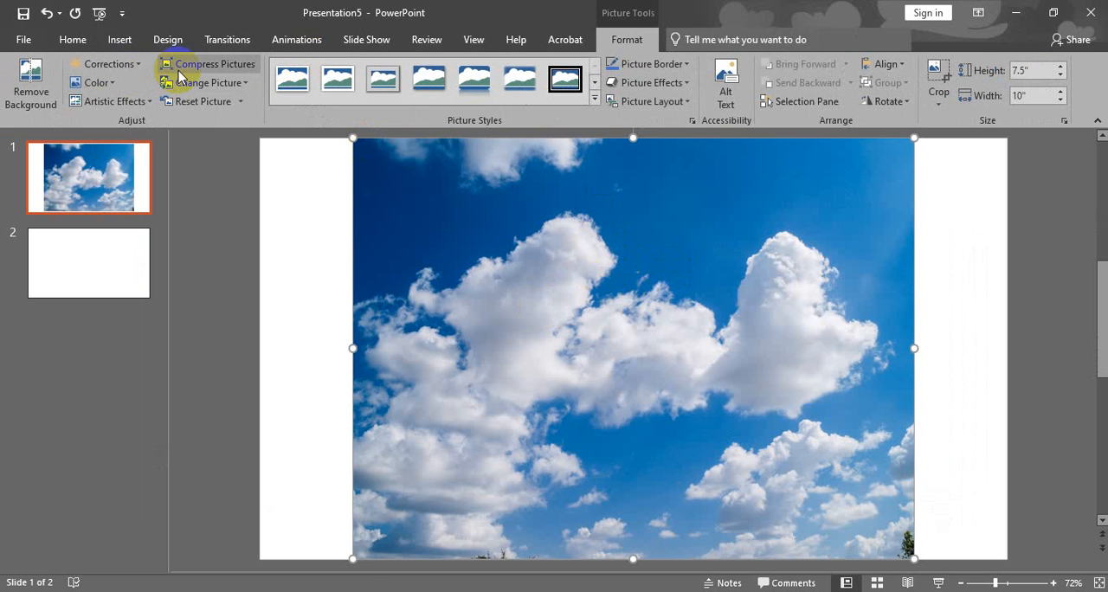
Brighten the sky picture with a Brightness/Contrast preset and recolor it in the dark blue variation.
left_click(126, 67)
left_click(275, 222)
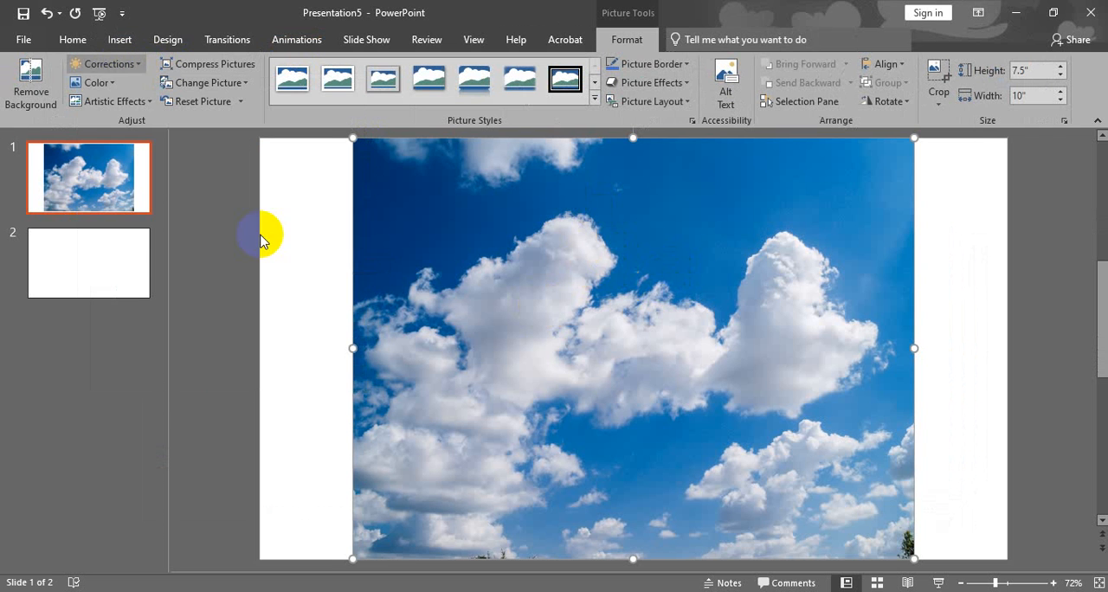
left_click(97, 82)
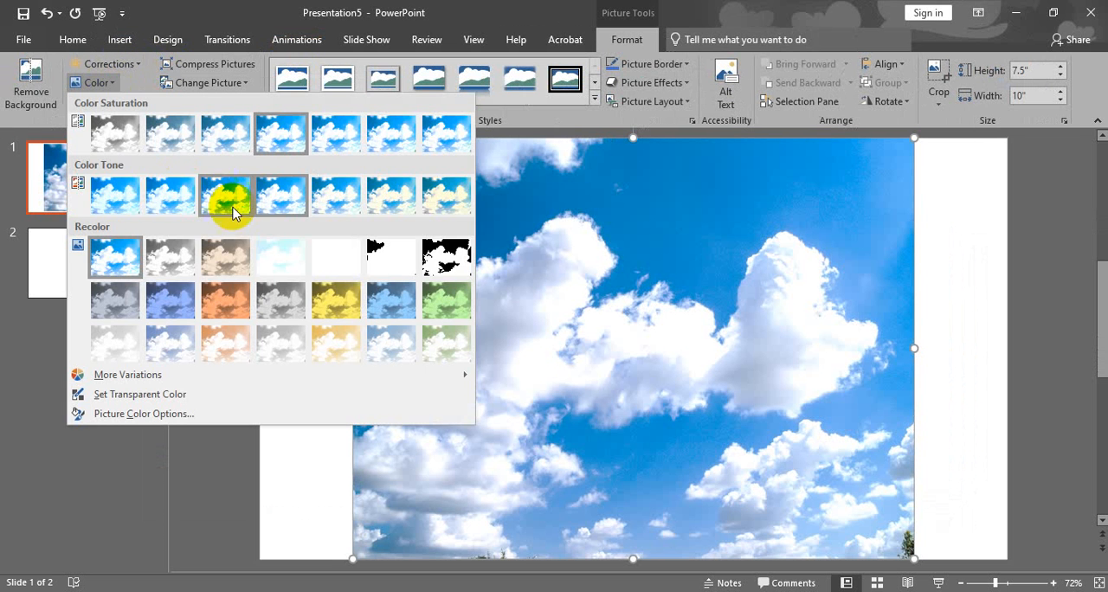
left_click(180, 297)
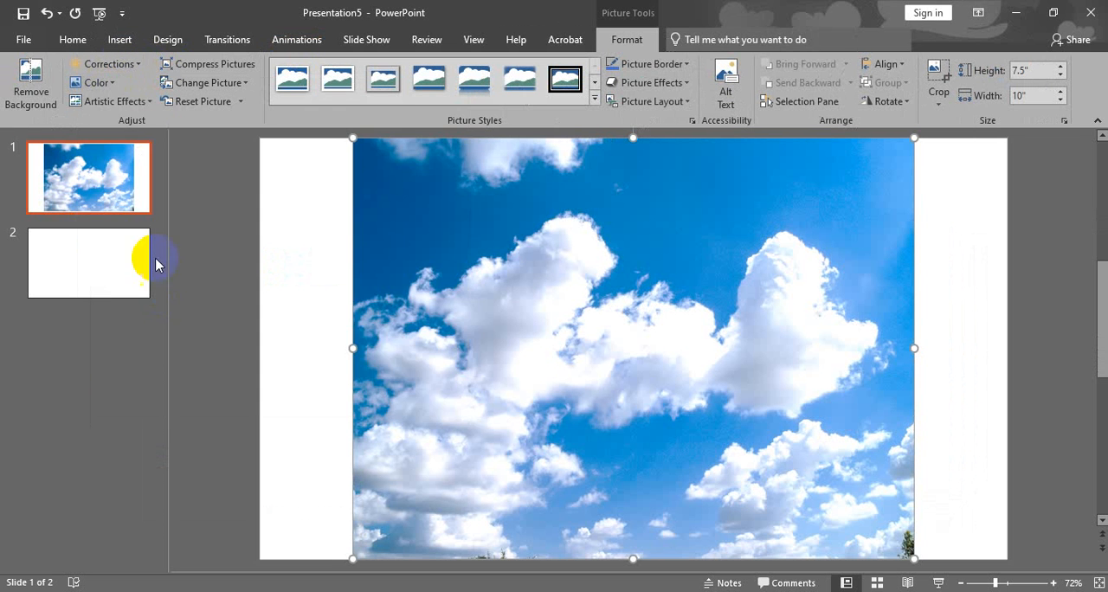
Apply the Glow Edges artistic effect to the sky picture and move it slightly right on the slide.
left_click(117, 102)
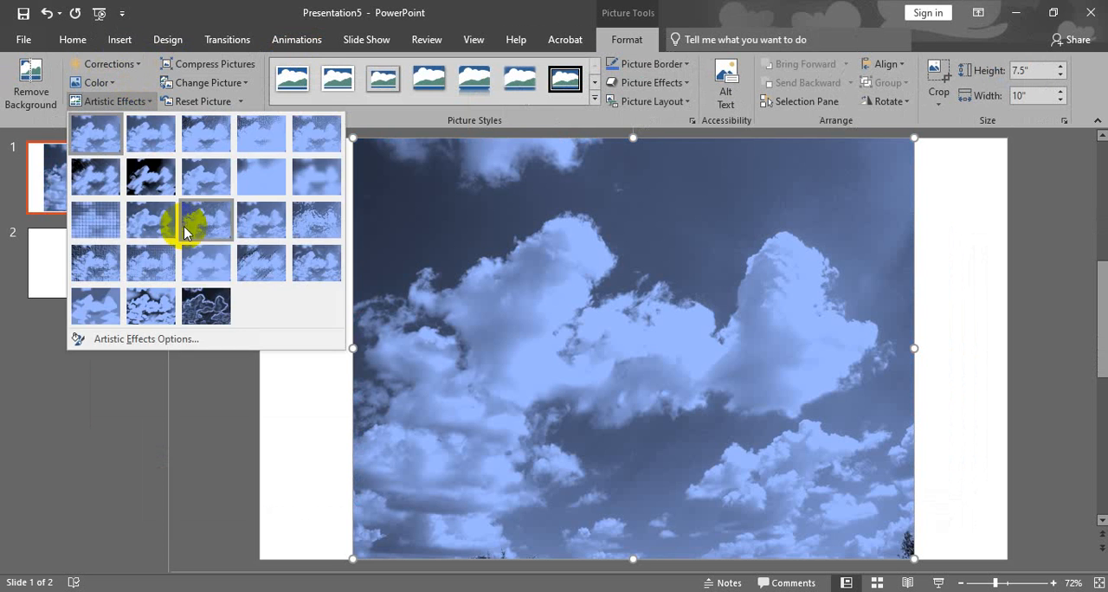
left_click(203, 304)
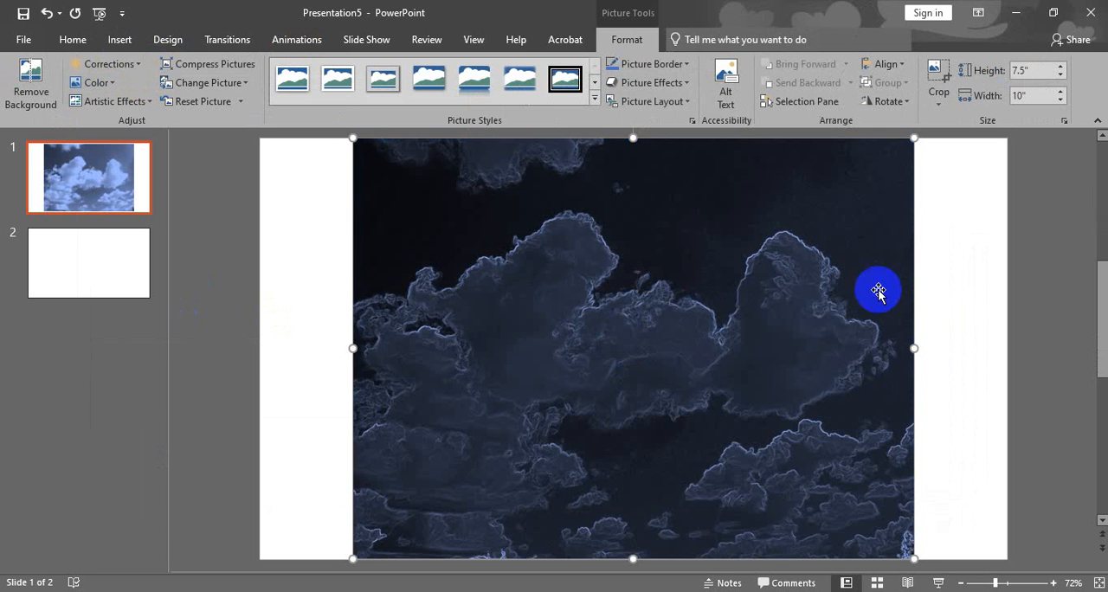
left_click_drag(843, 321, 766, 325)
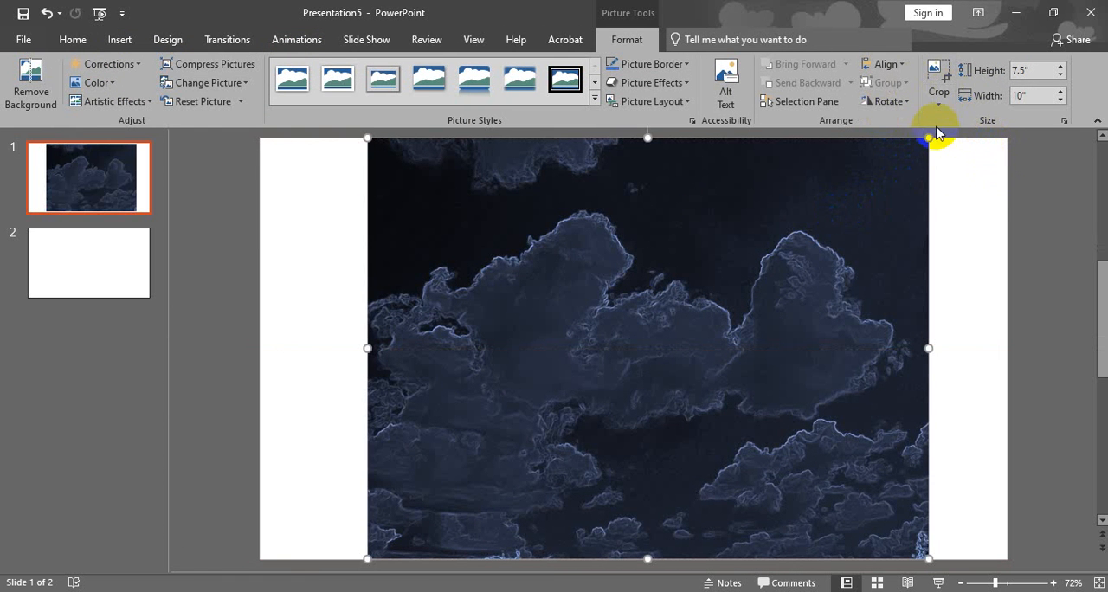
Try cropping the sky picture to the triangle shape and moving it slightly left, and undo both the move and the crop.
left_click(938, 96)
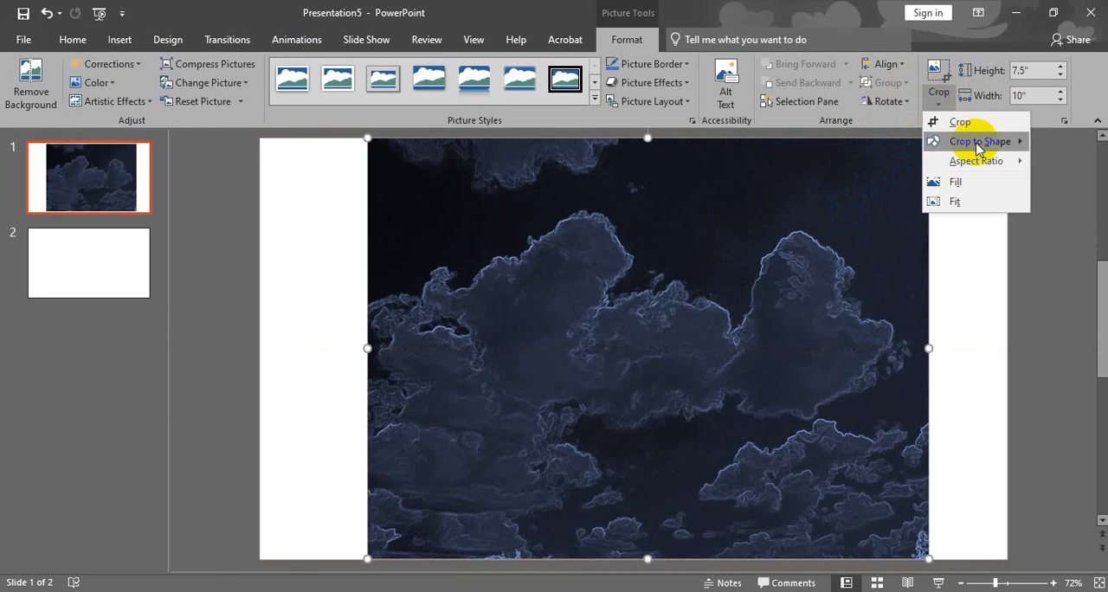
mouse_move(977, 141)
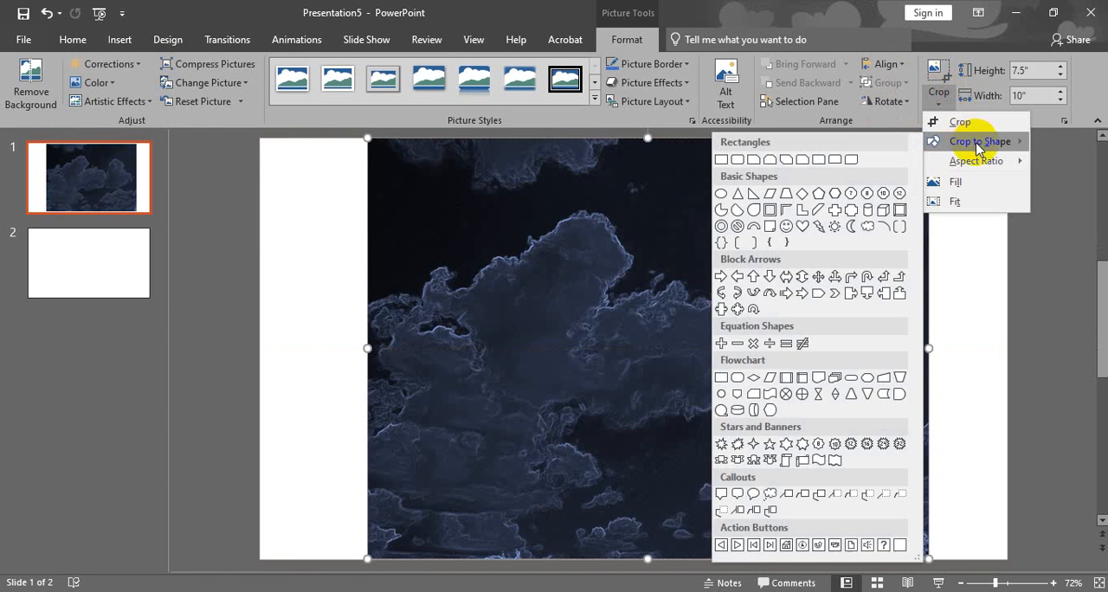
left_click(739, 192)
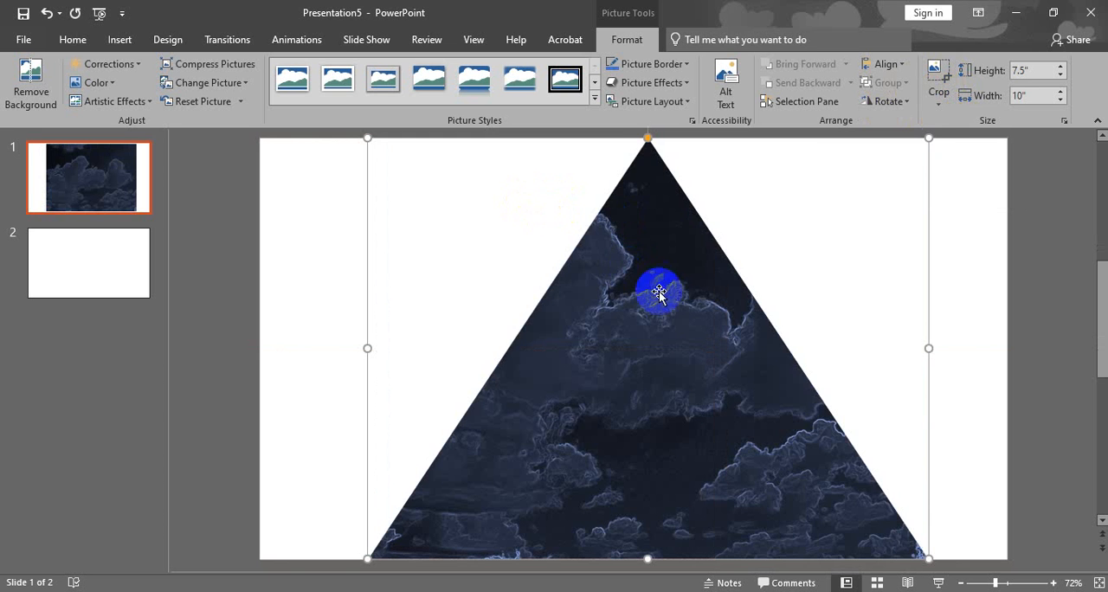
mouse_move(655, 289)
left_mouse_down()
mouse_move(606, 268)
mouse_move(652, 314)
mouse_move(655, 306)
left_mouse_up()
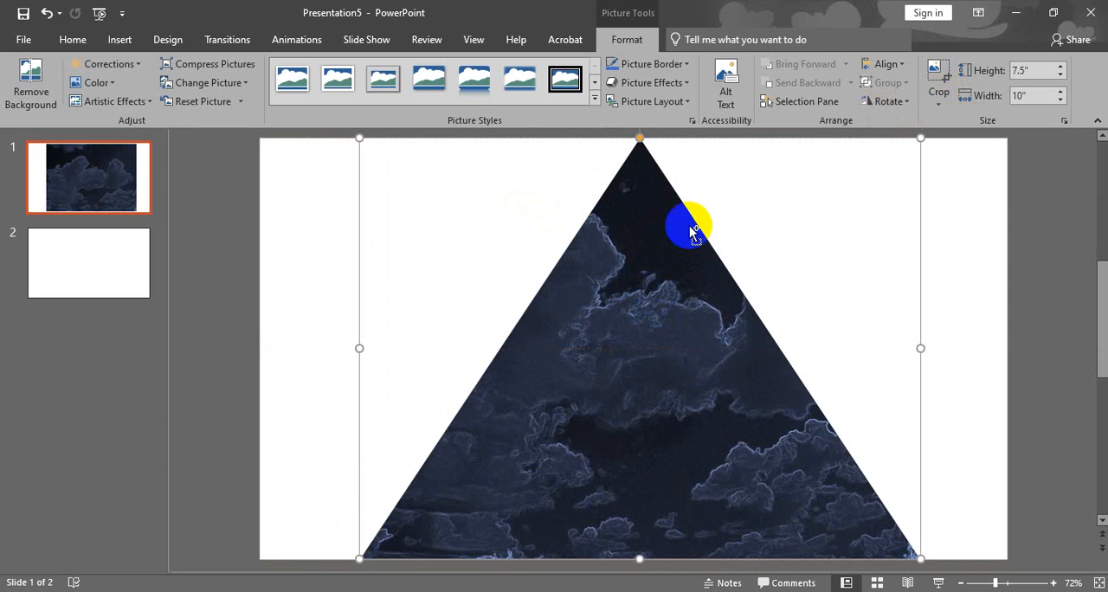
key("ctrl+z")
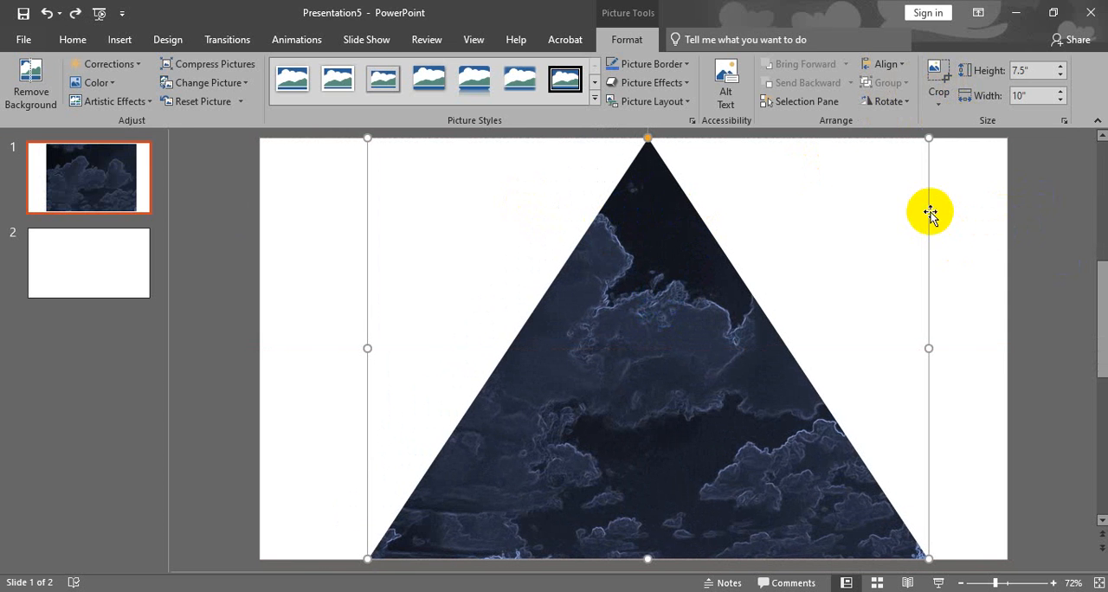
key("ctrl+z")
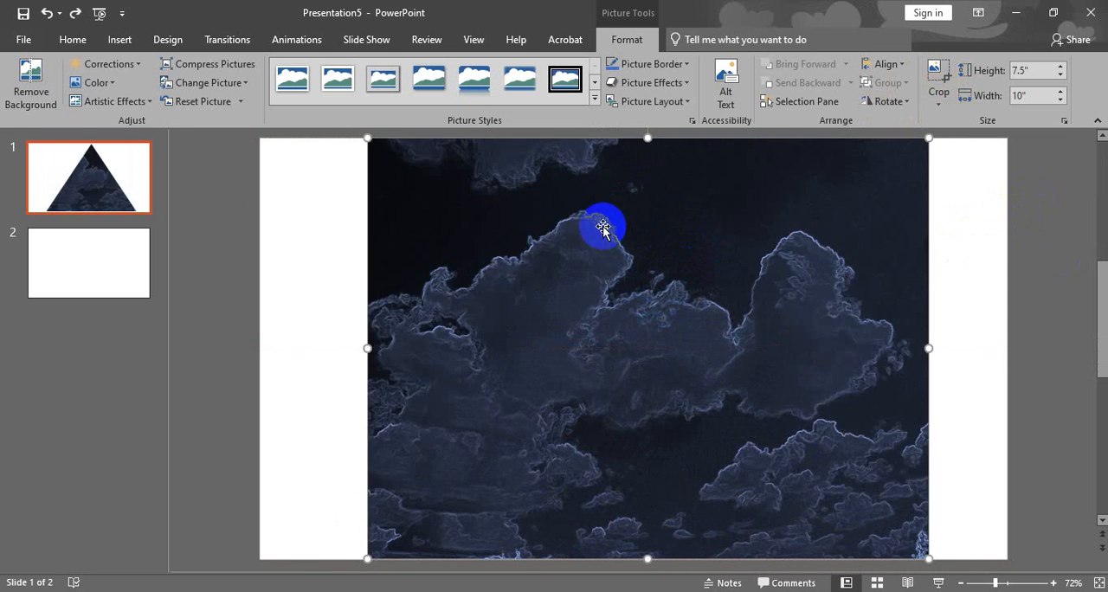
Crop the sky picture to the cylinder basic shape and move it slightly left to the center of the slide.
left_click(940, 100)
mouse_move(1014, 143)
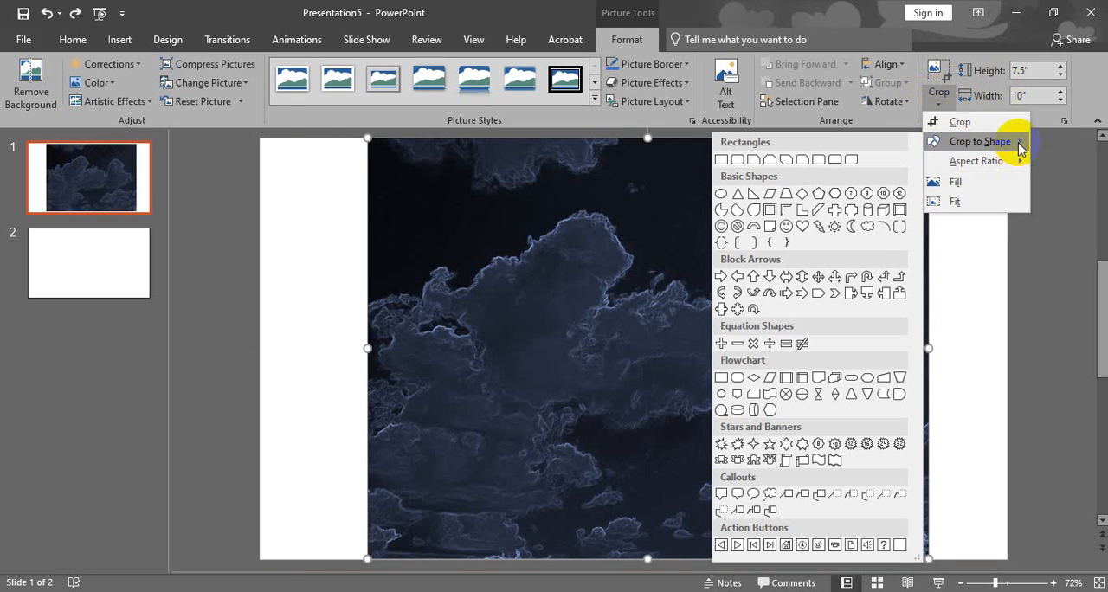
left_click(872, 208)
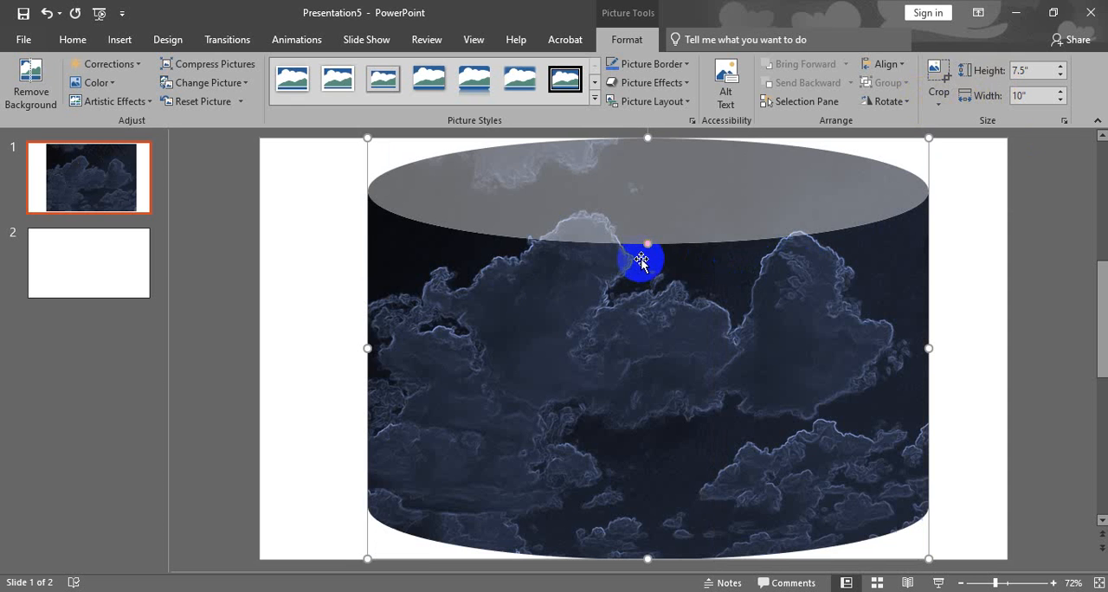
left_click_drag(628, 309, 662, 311)
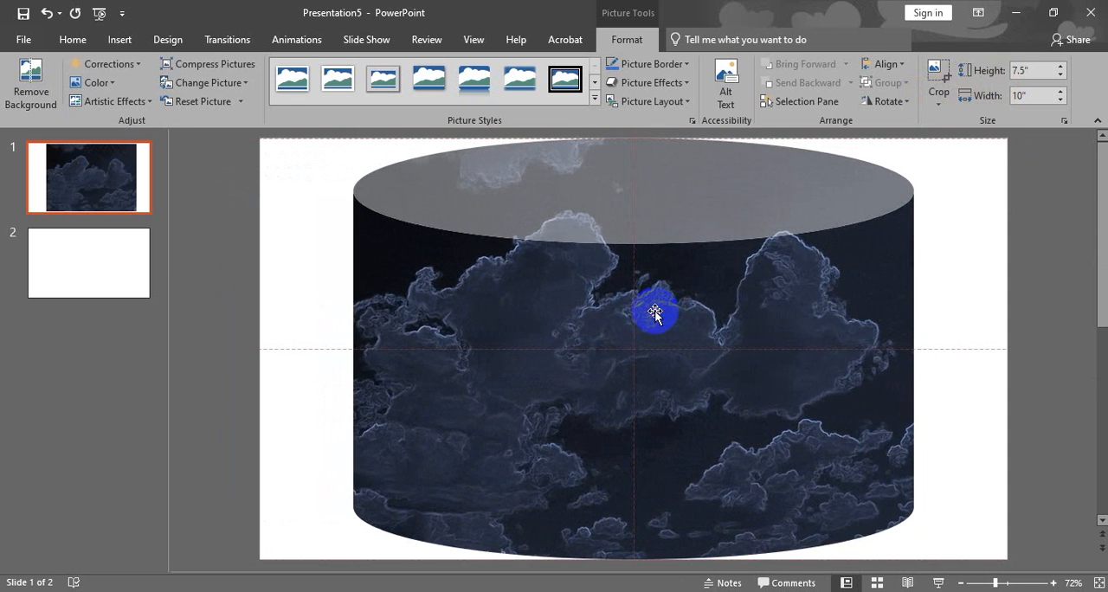
left_click(762, 286)
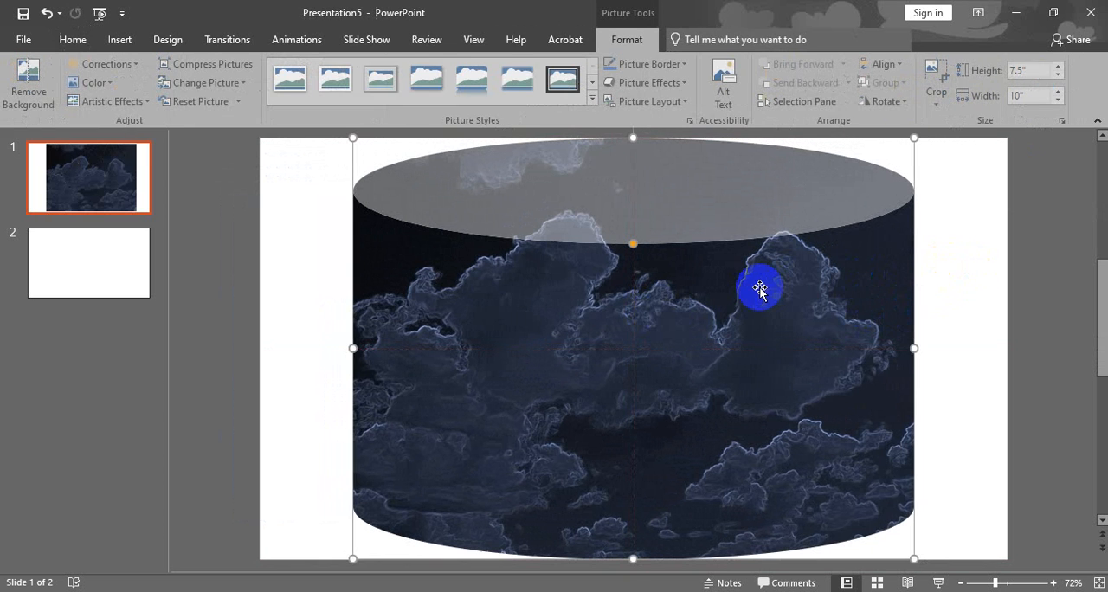